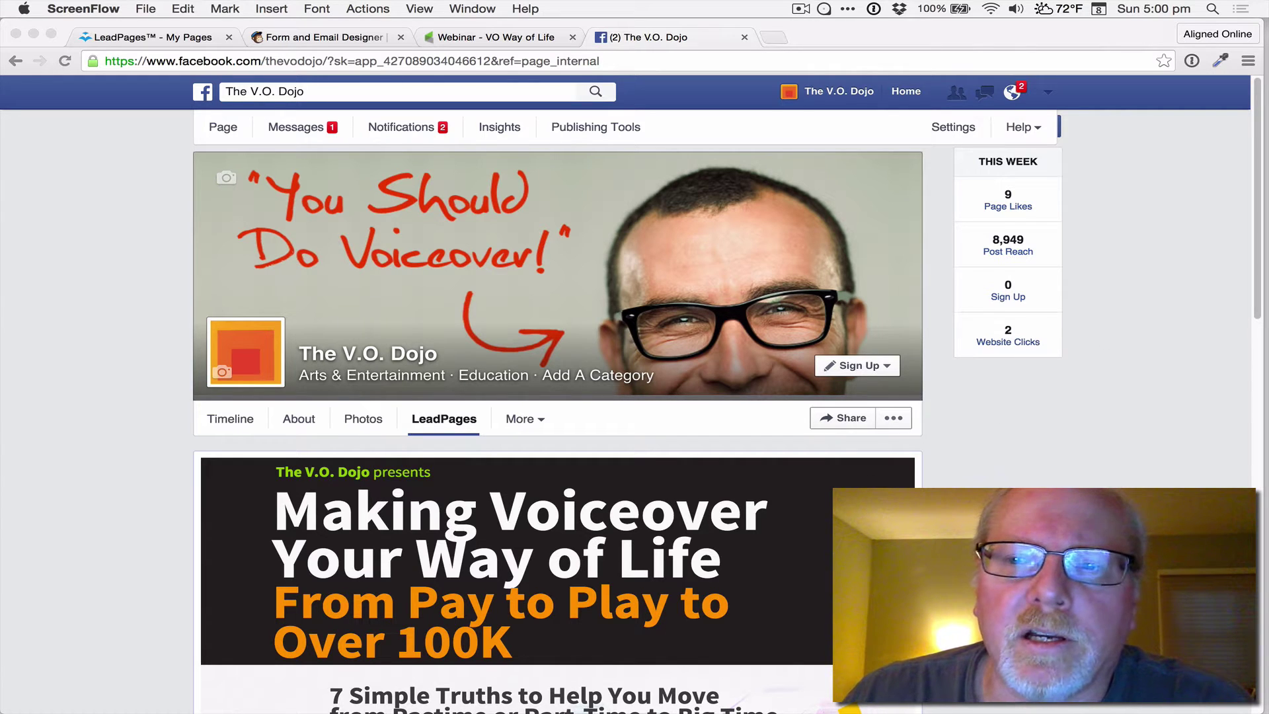
Copy the webinar headline text from the page in the browser.
click(1257, 301)
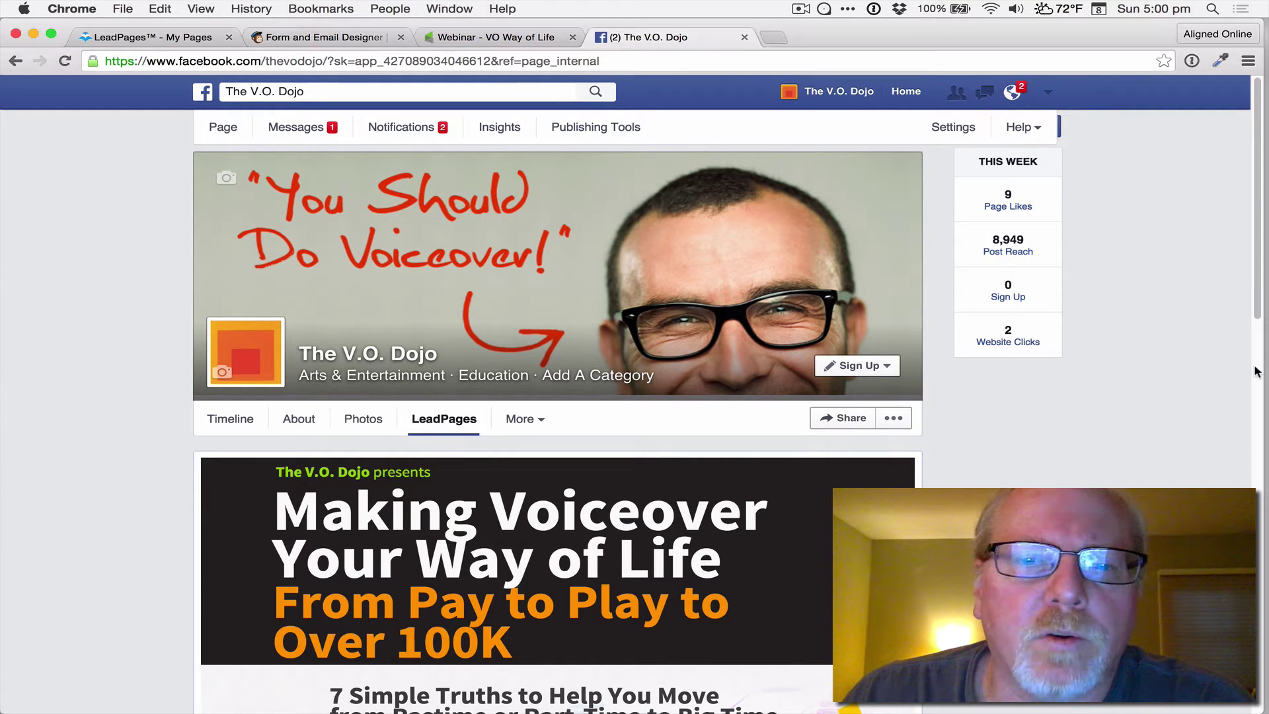
drag(1254, 304, 1254, 603)
drag(1253, 489, 1191, 288)
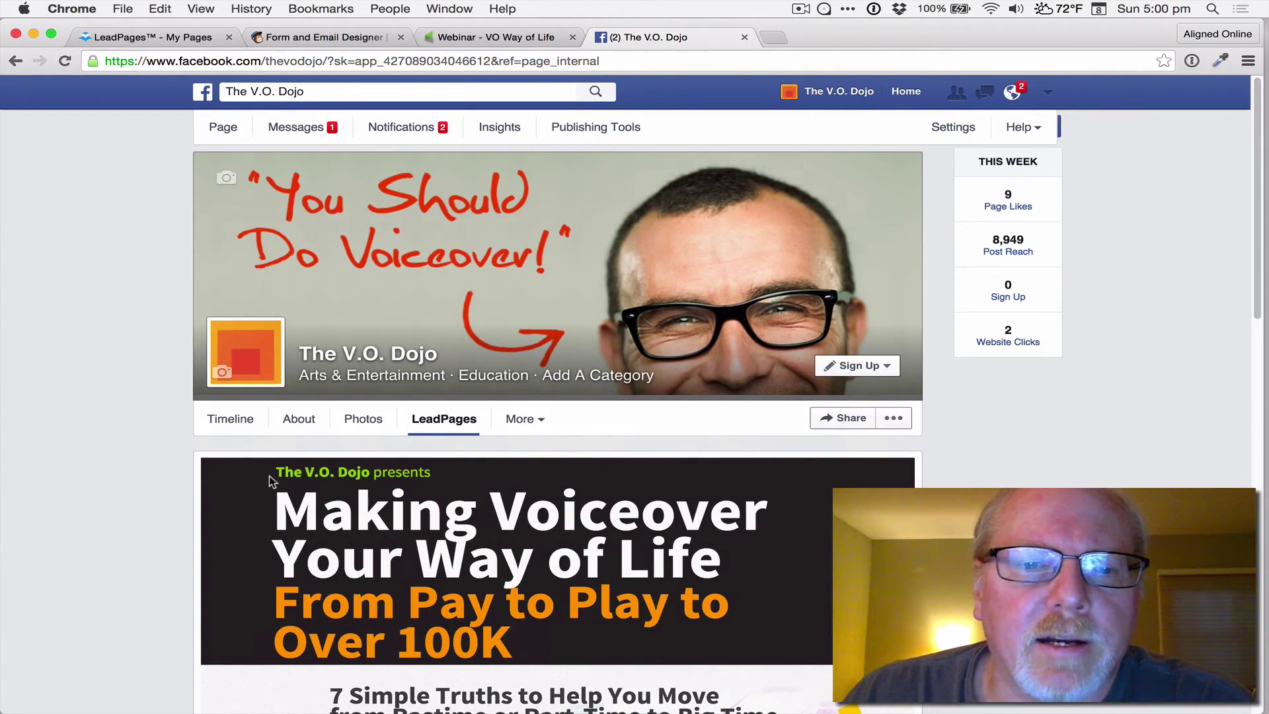
drag(280, 474, 588, 611)
key(ctrl+c)
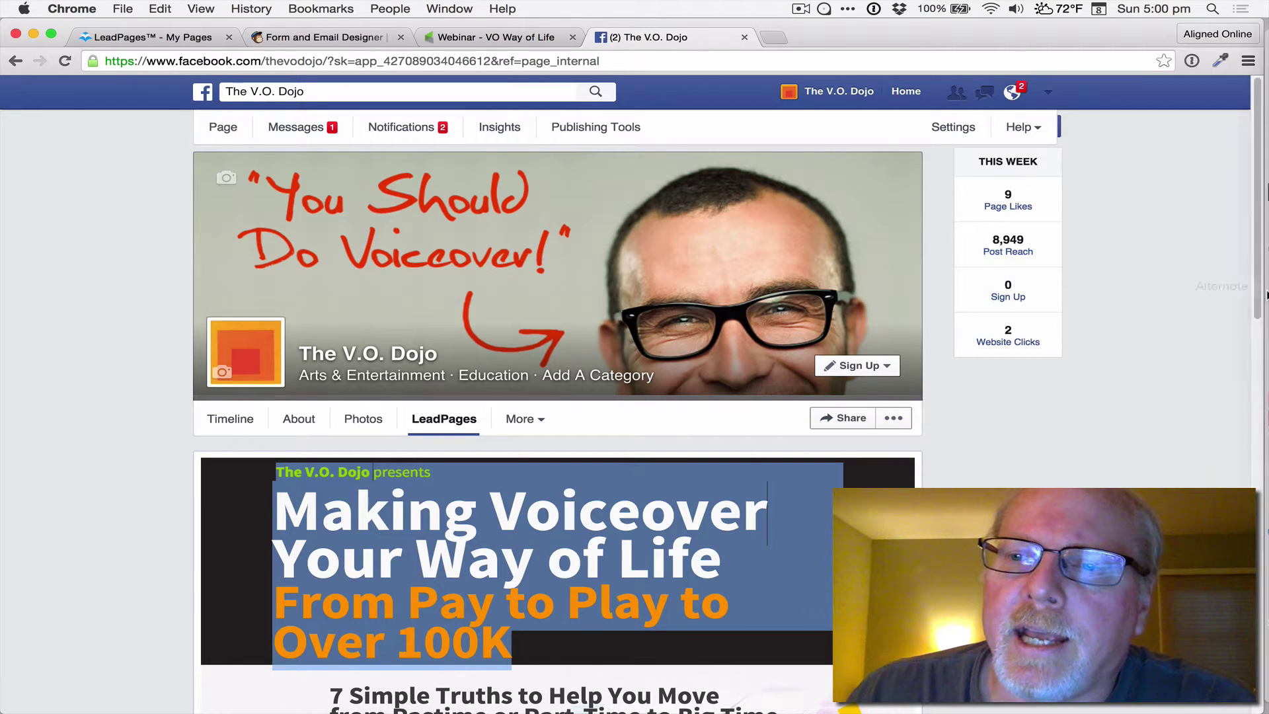
drag(1256, 291, 1195, 197)
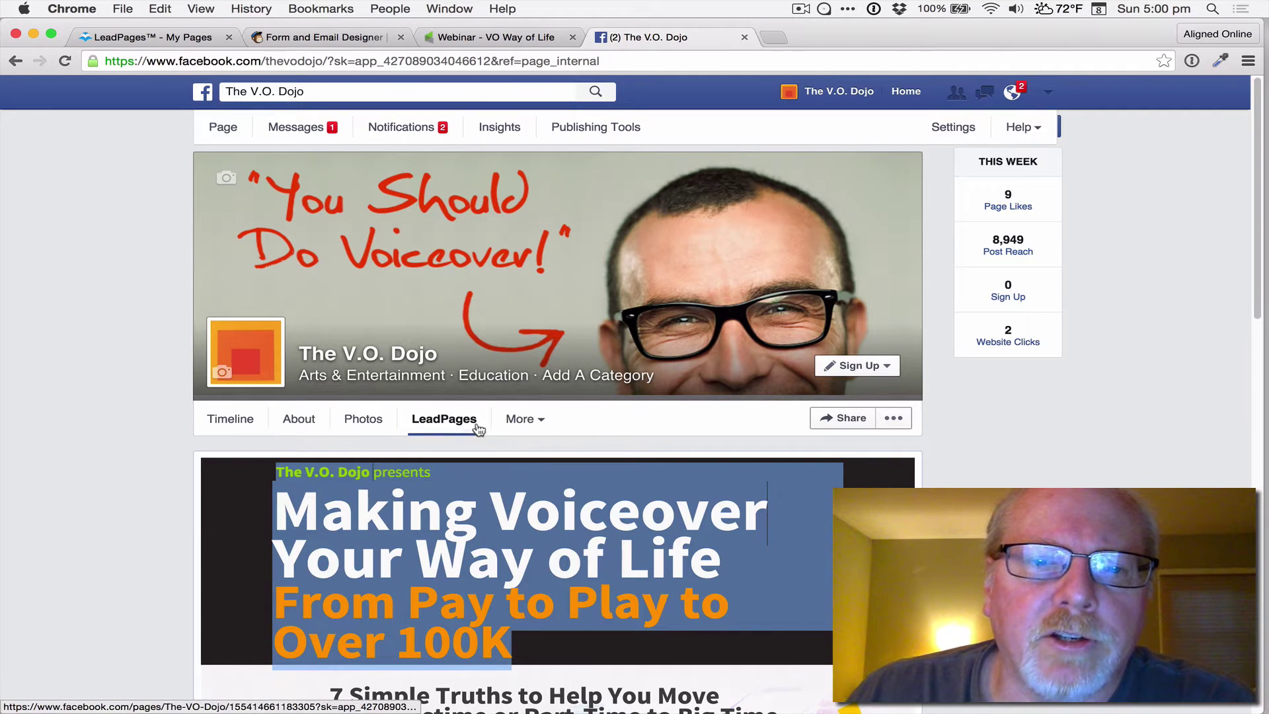
Check the account menu, then try reordering the LeadPages tab in Manage Tabs and save.
click(1049, 95)
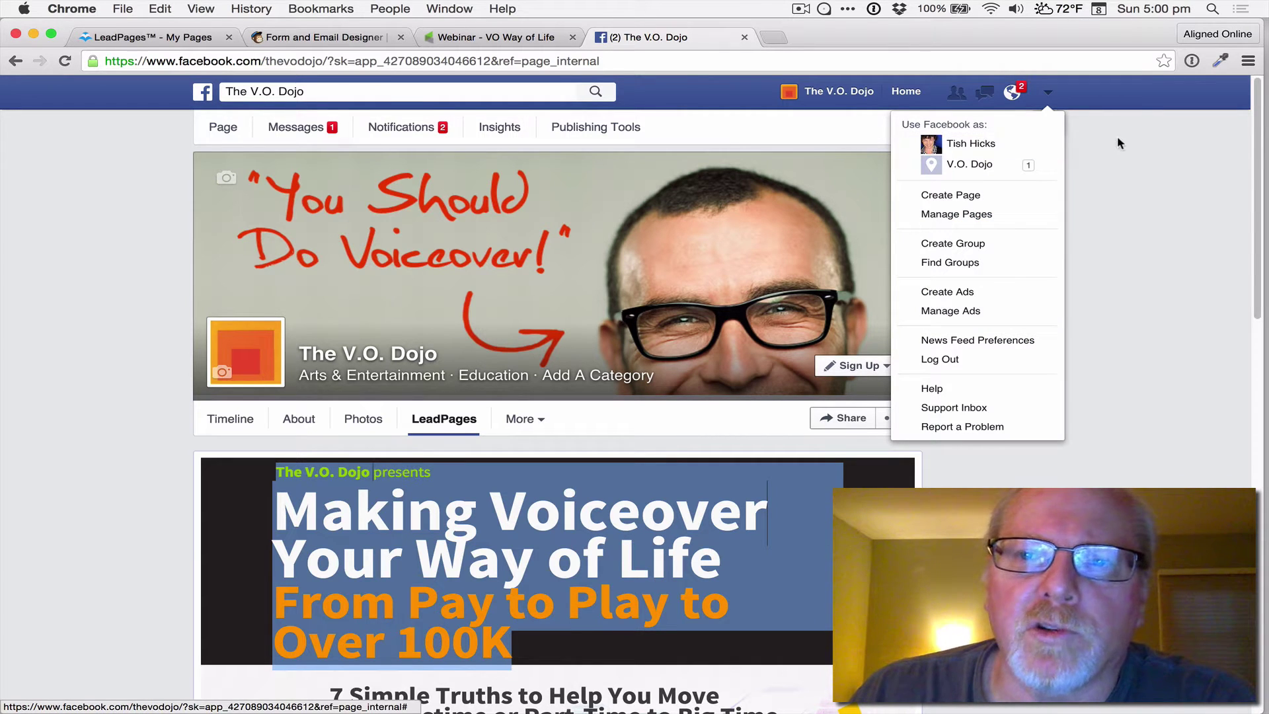
click(1101, 152)
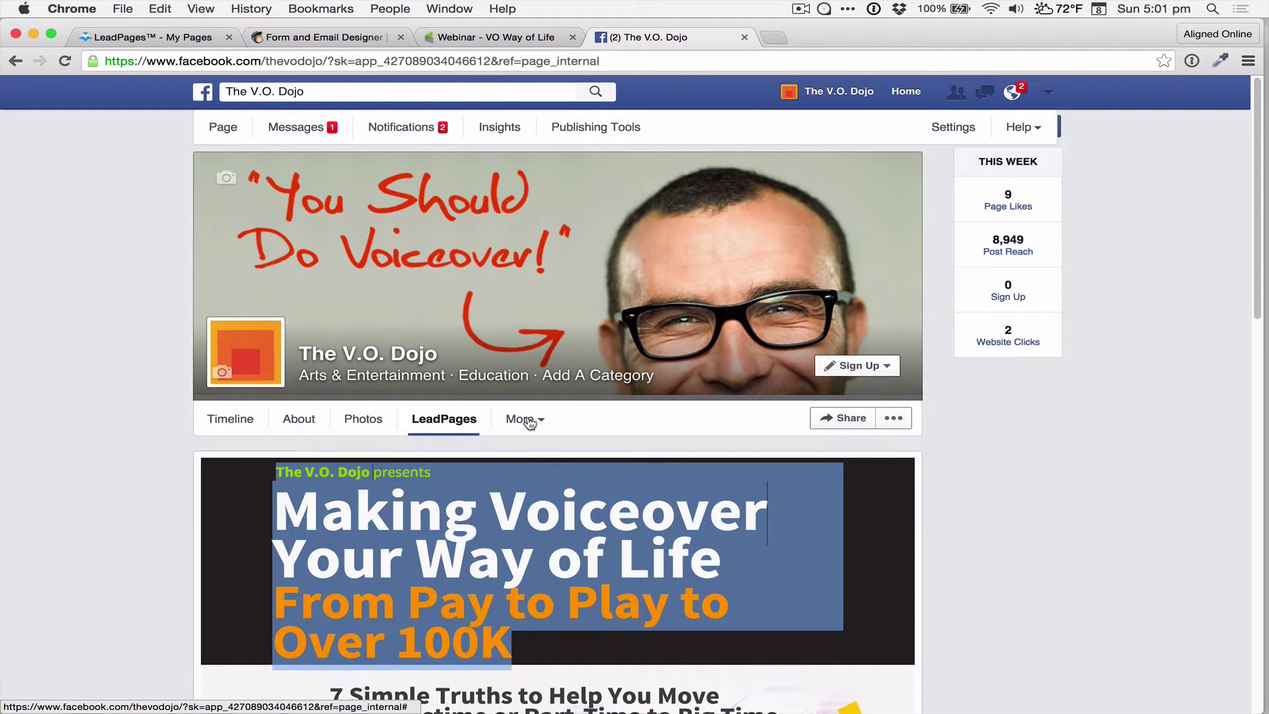
click(529, 422)
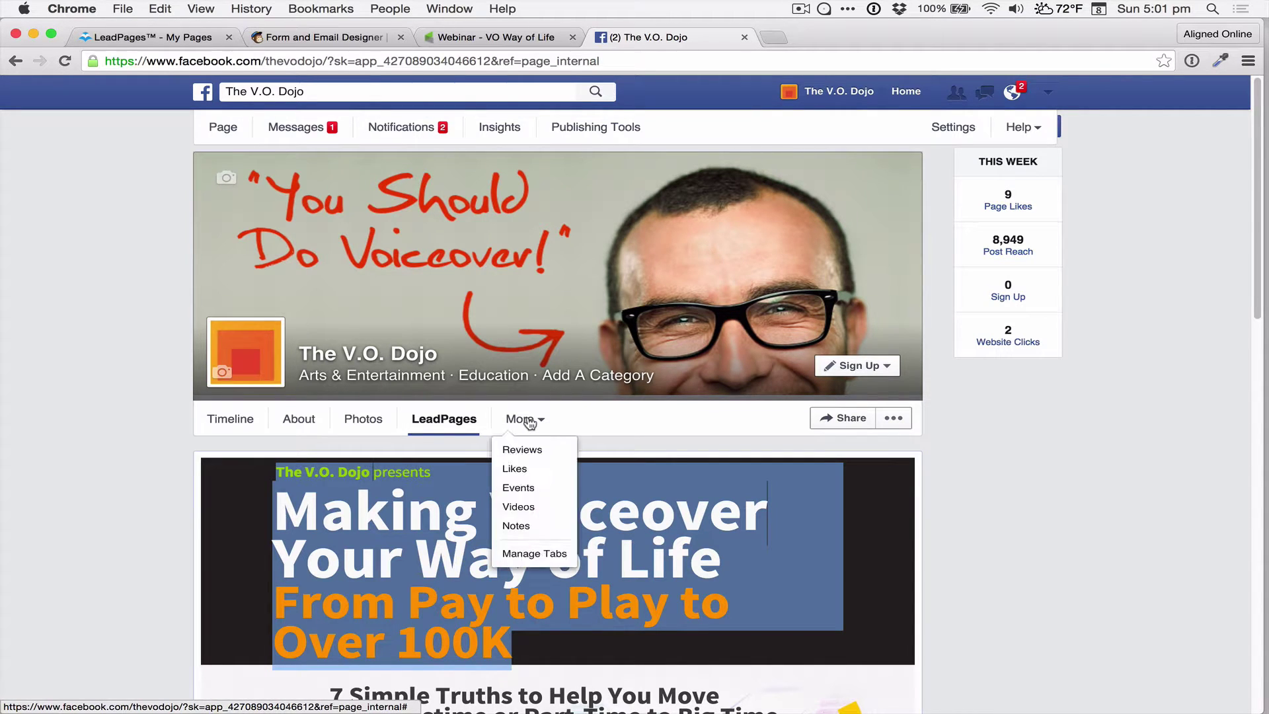
click(515, 555)
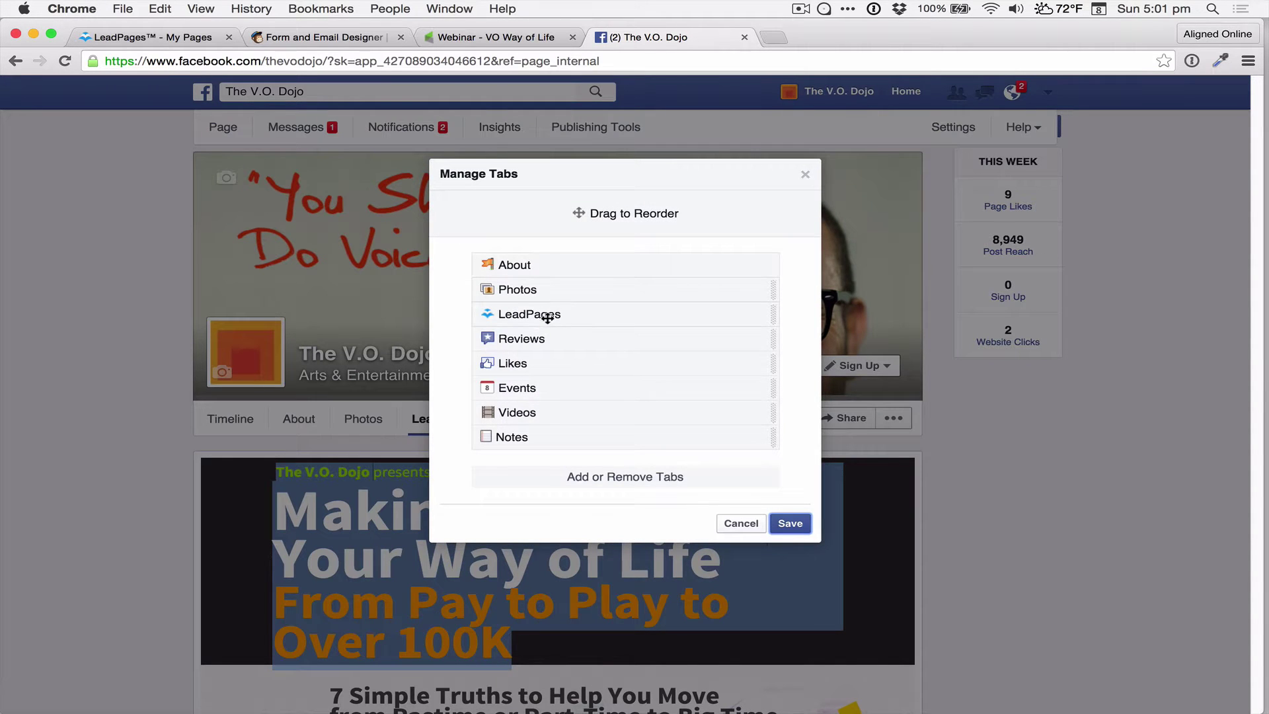
mouse_move(548, 318)
mouse_down()
mouse_move(565, 455)
mouse_move(558, 312)
mouse_move(546, 315)
mouse_up()
click(806, 526)
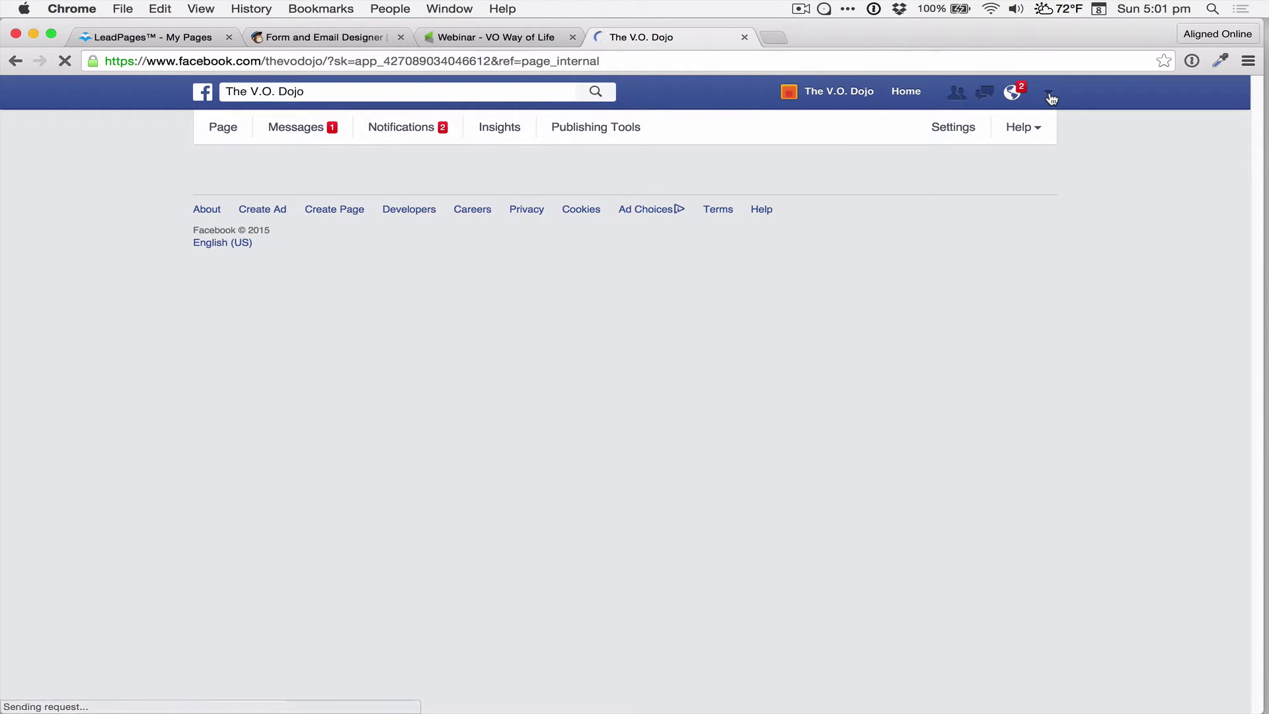
Remove the LeadPages app from The V.O. Dojo's Settings > Apps list.
click(1050, 97)
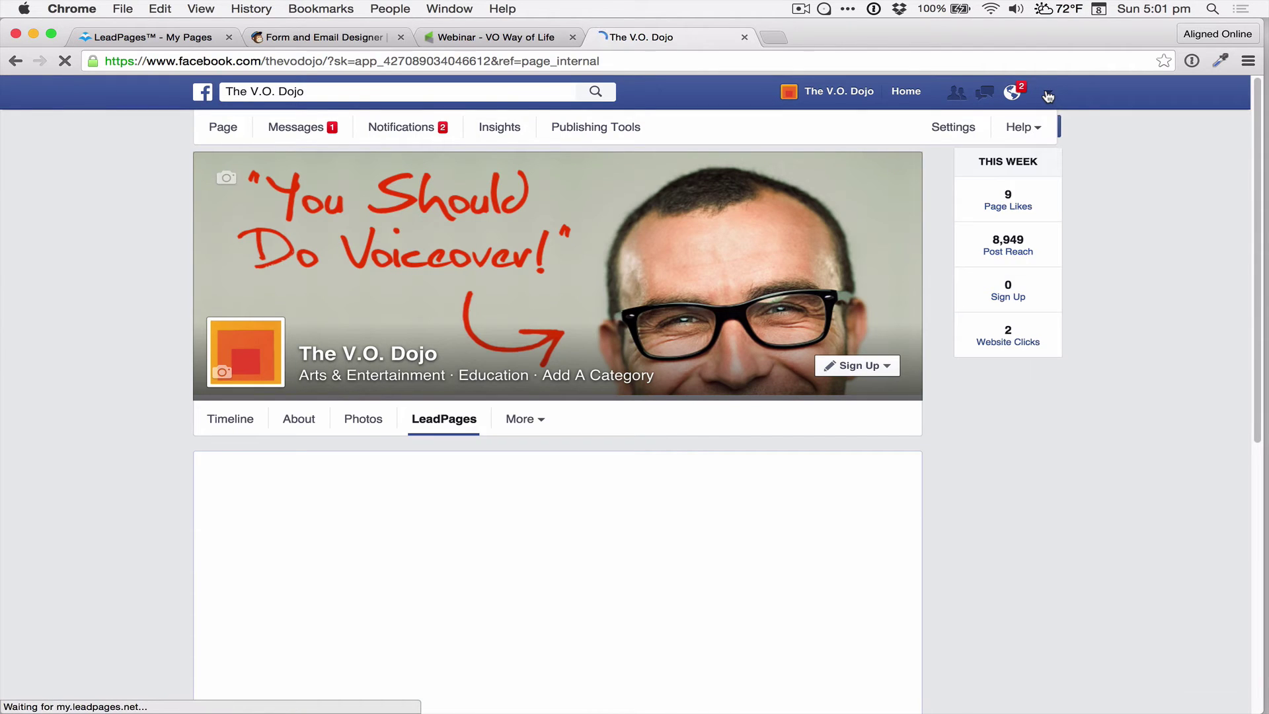
click(1048, 96)
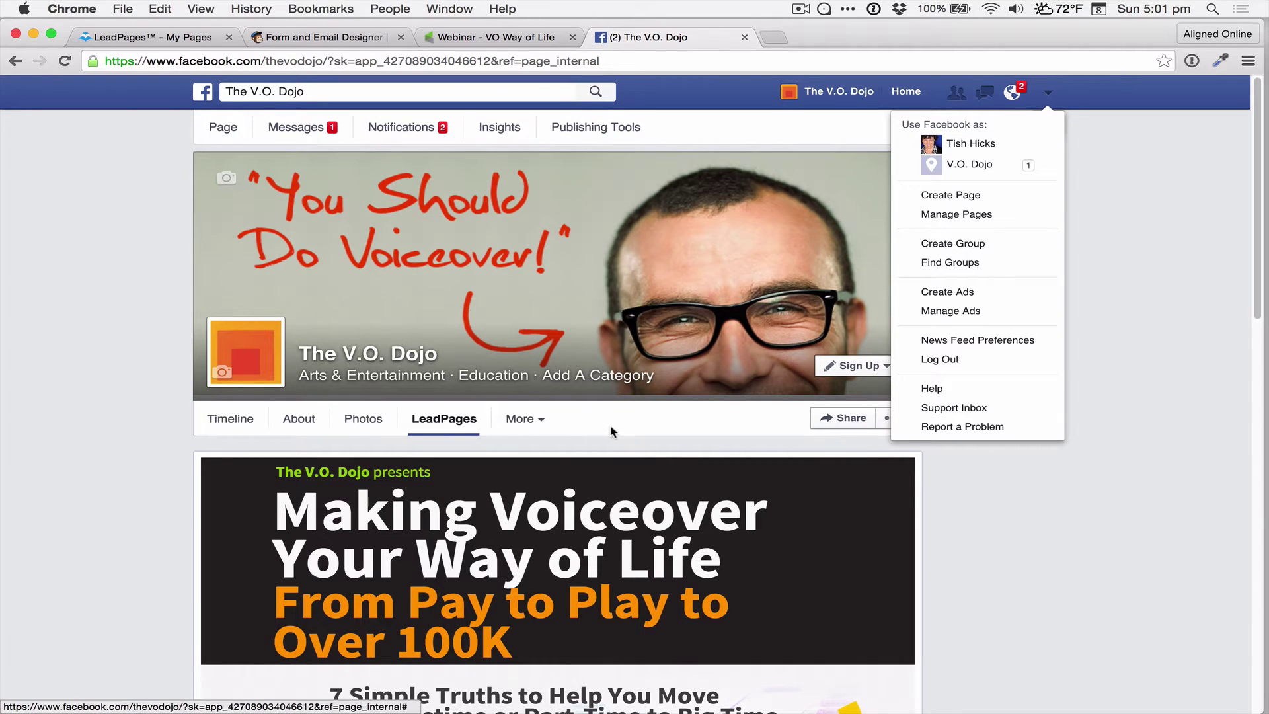
click(1095, 145)
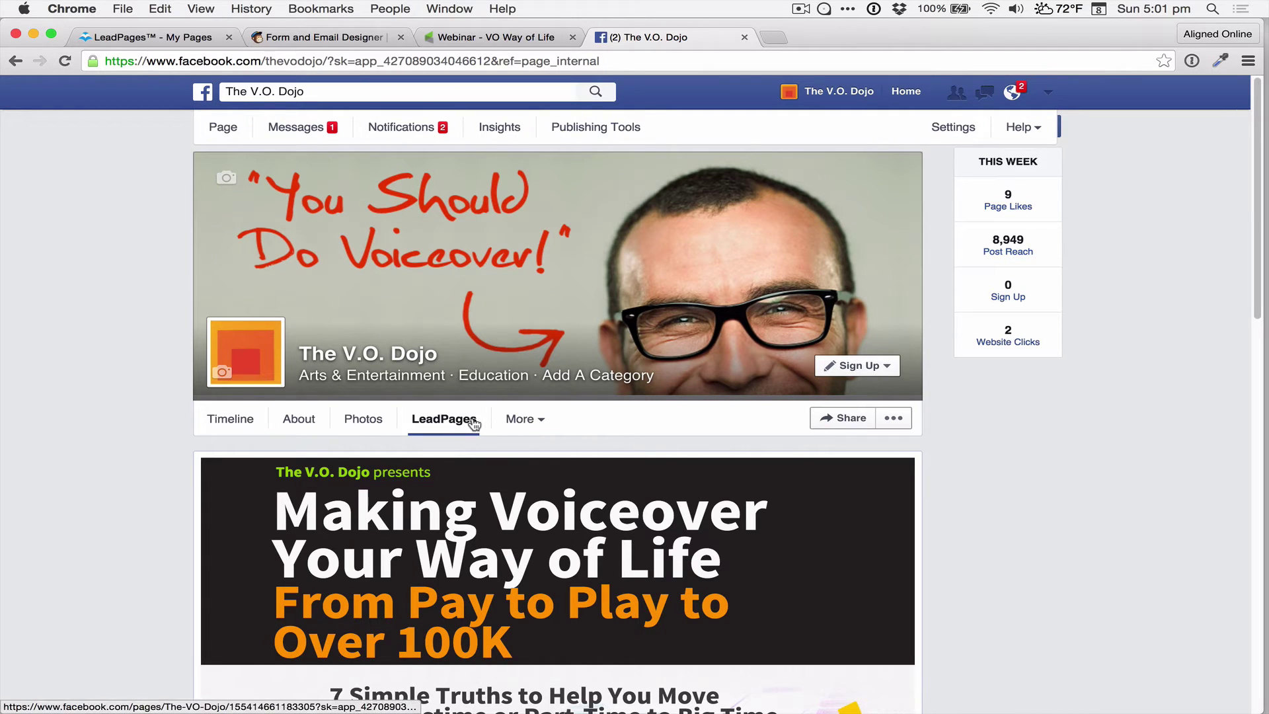
click(967, 132)
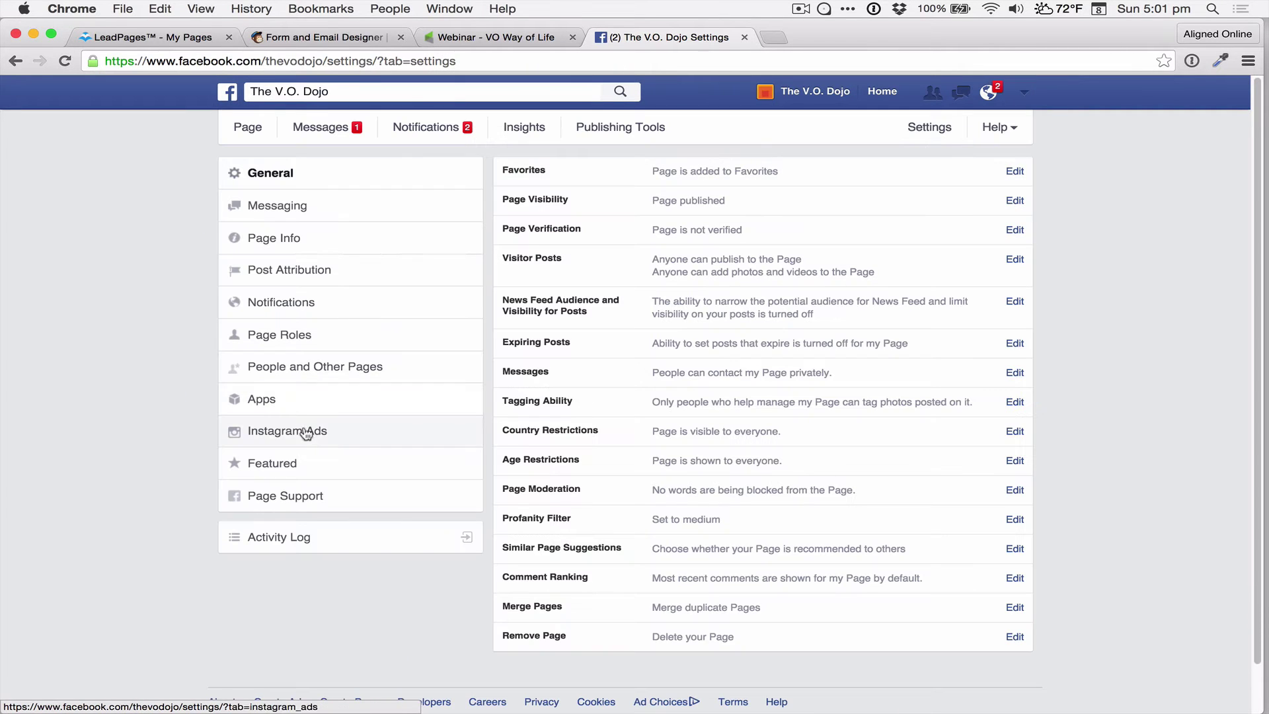
click(266, 401)
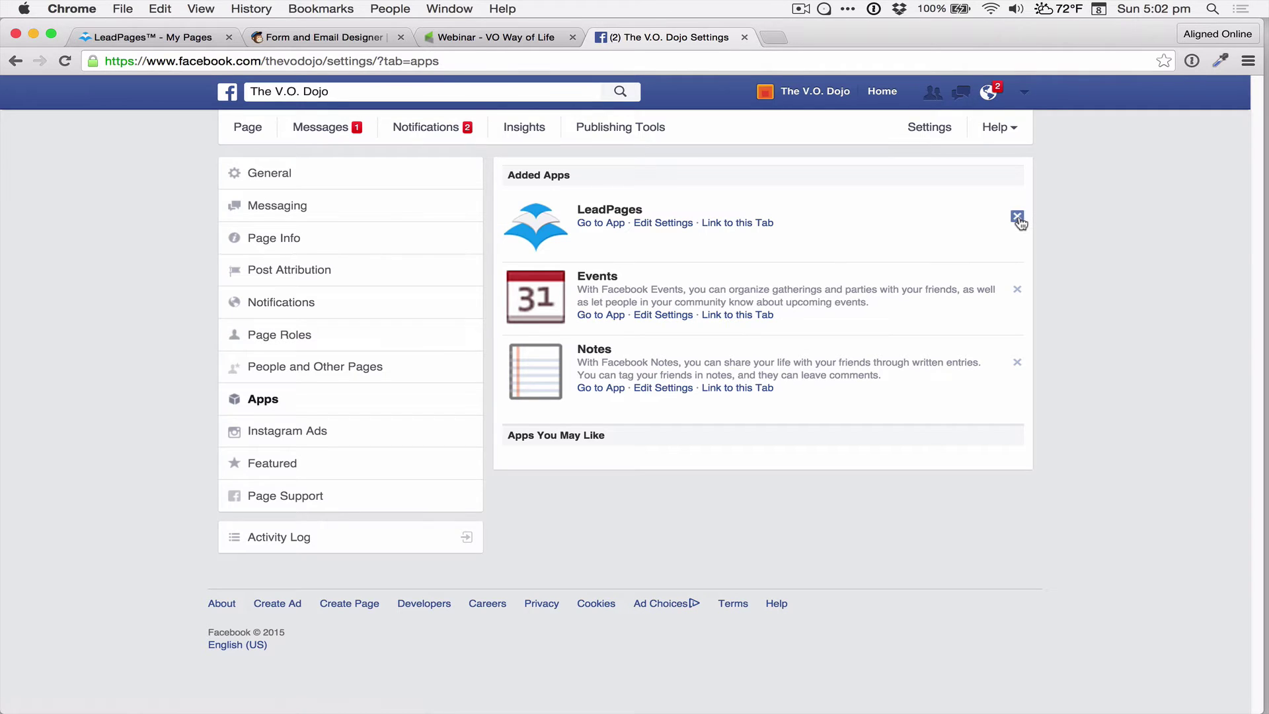
click(1018, 217)
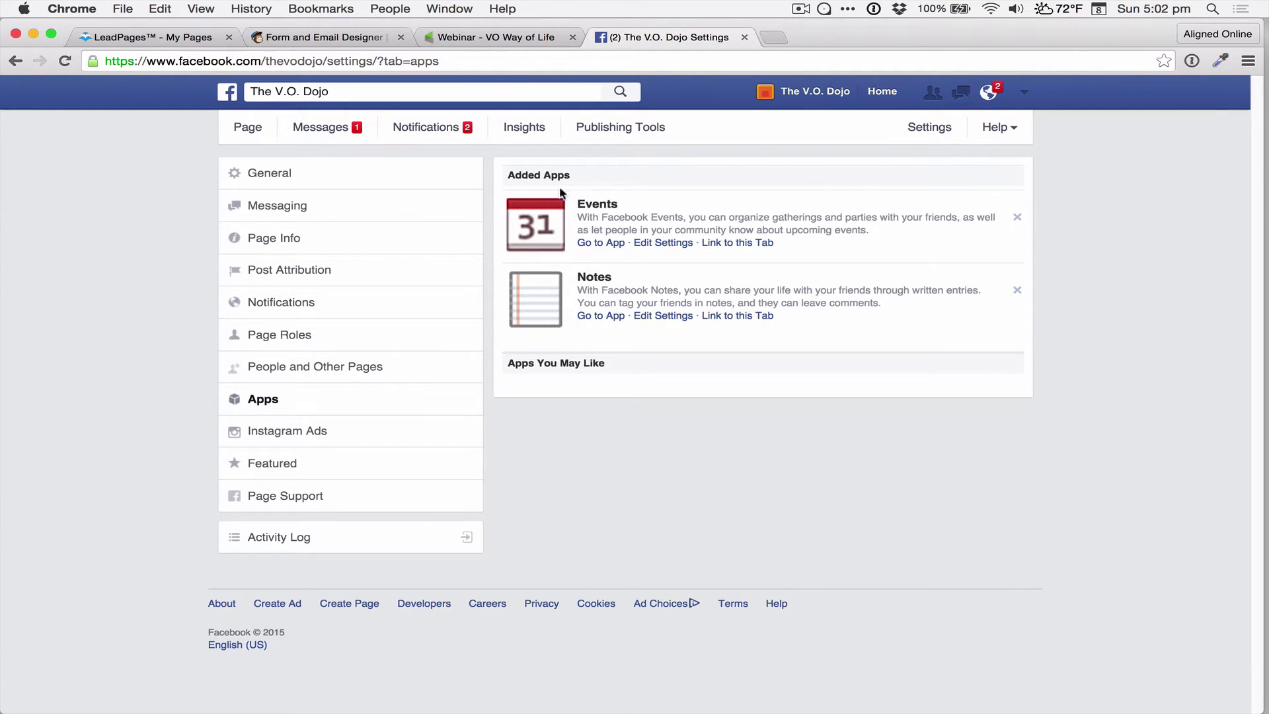
Go back to The V.O. Dojo page and switch to the personal profile.
click(818, 95)
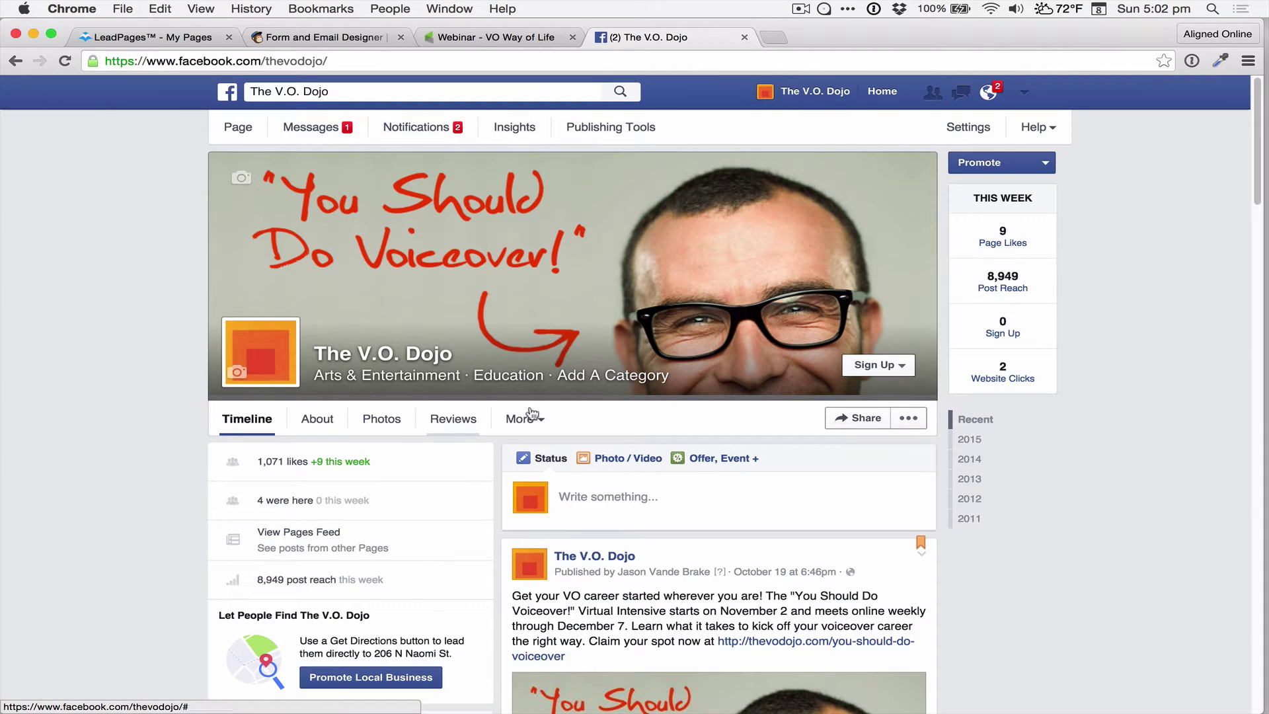
click(1032, 97)
click(970, 151)
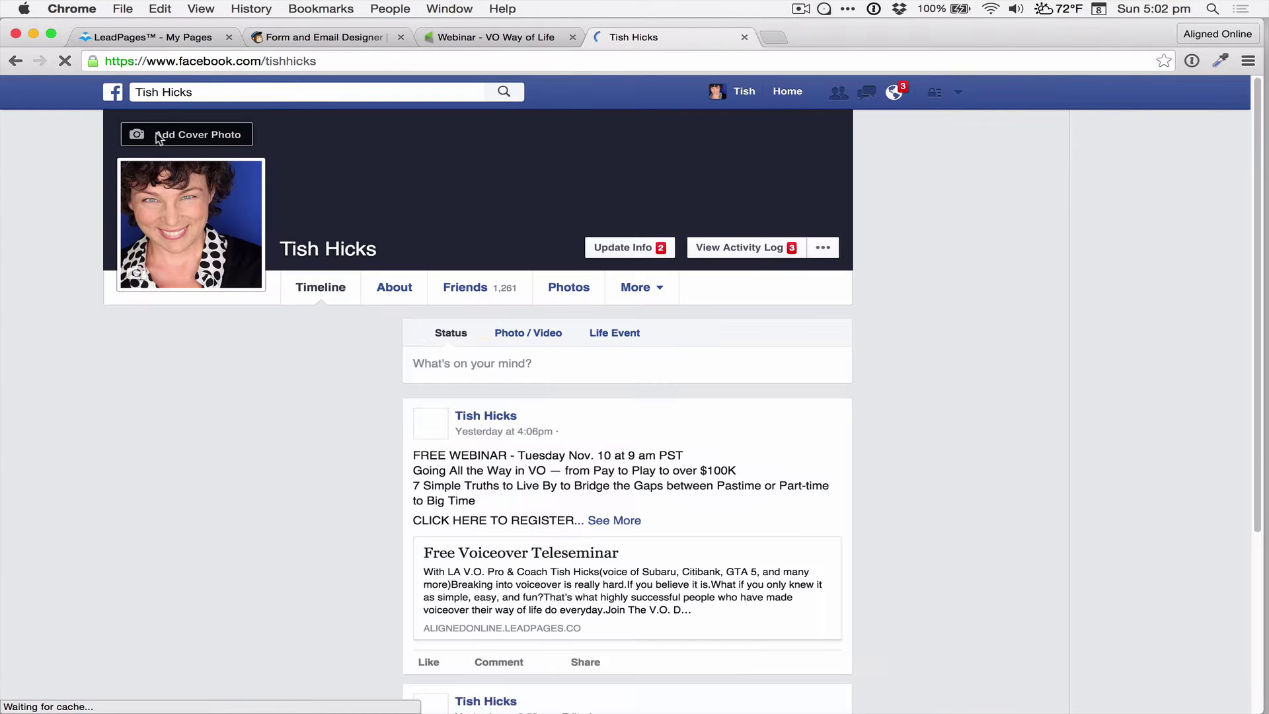
Open publish options for the Making Voiceover Your Way of Life page and choose Facebook.
click(161, 38)
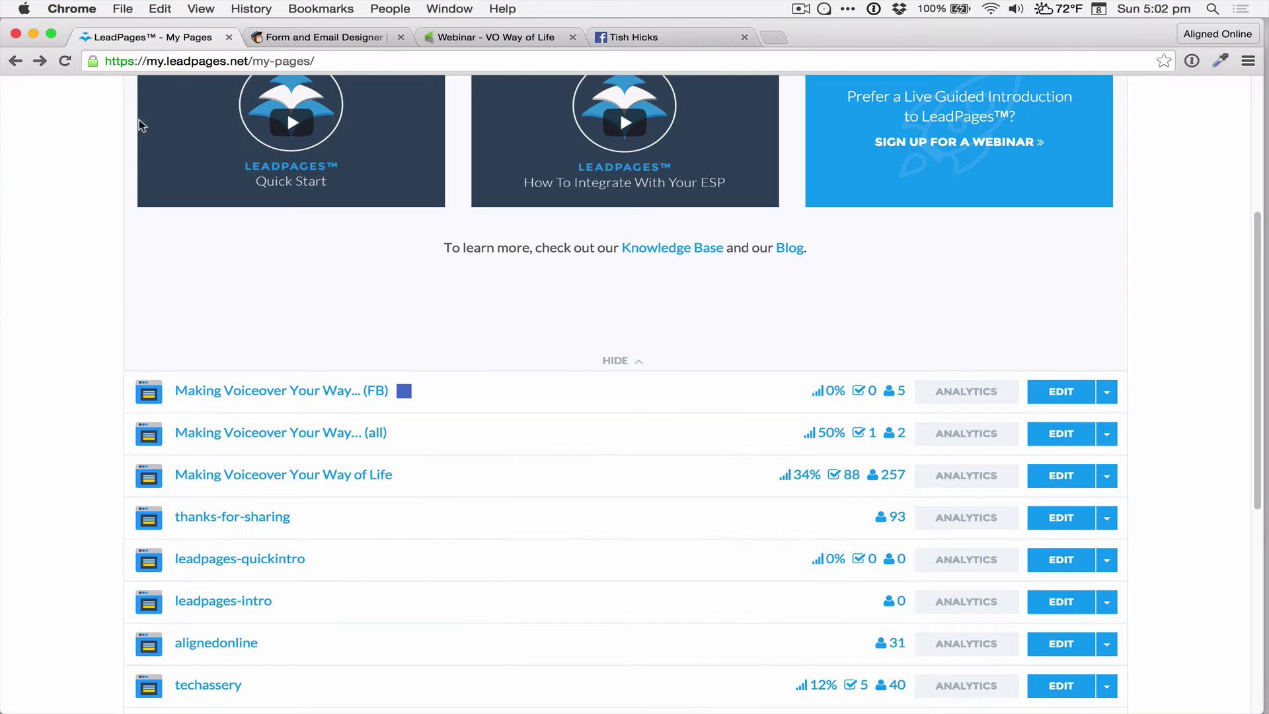
scroll(562, 287, up, 5)
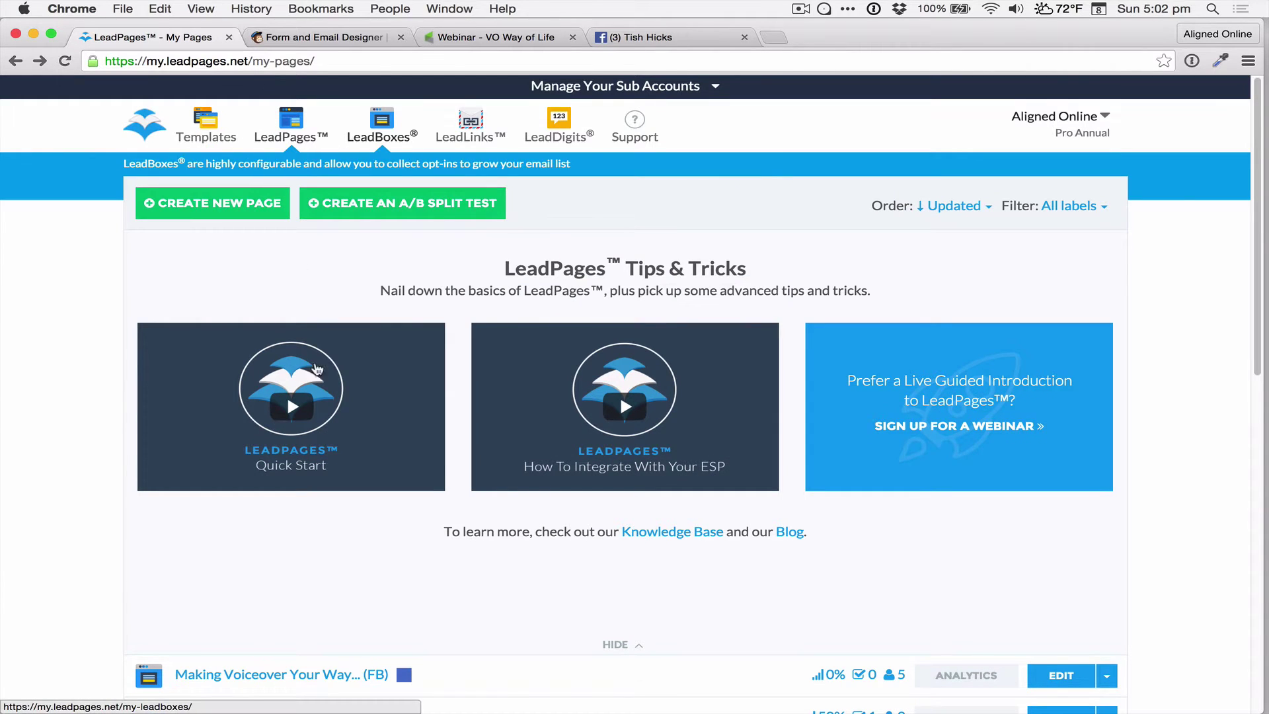
scroll(299, 543, down, 1)
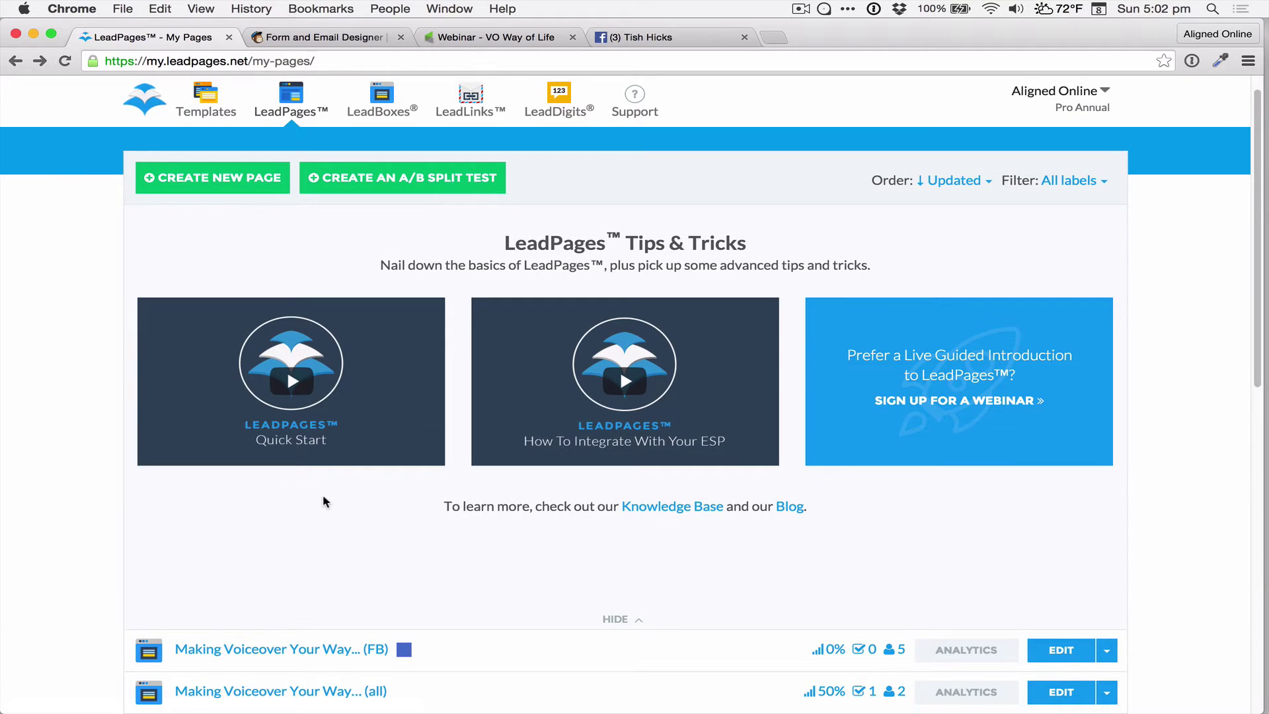
scroll(323, 493, down, 1)
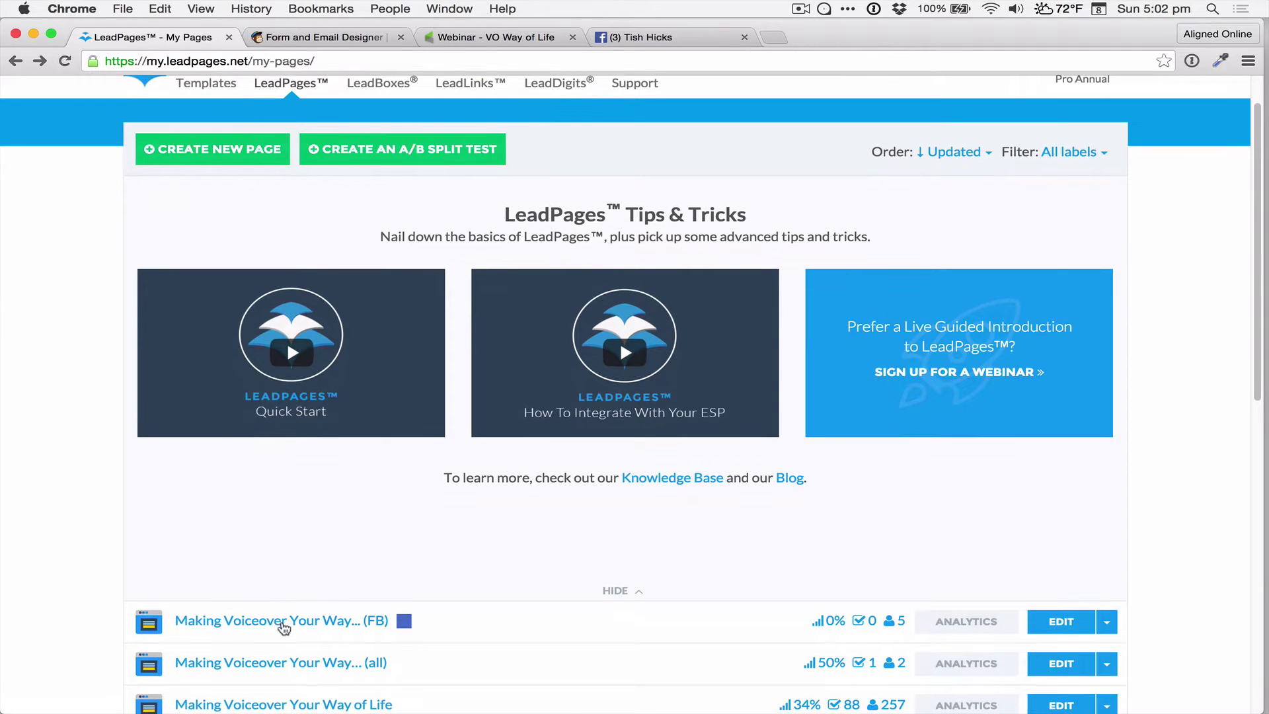
click(293, 702)
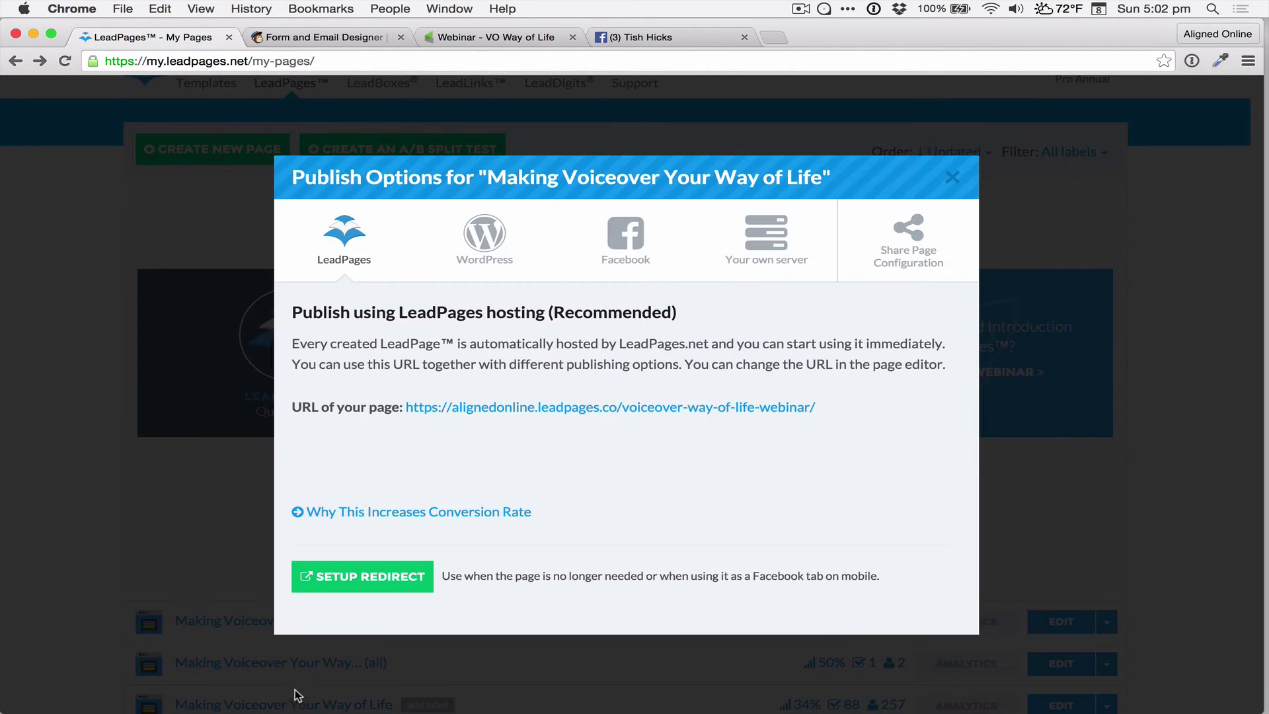
click(636, 241)
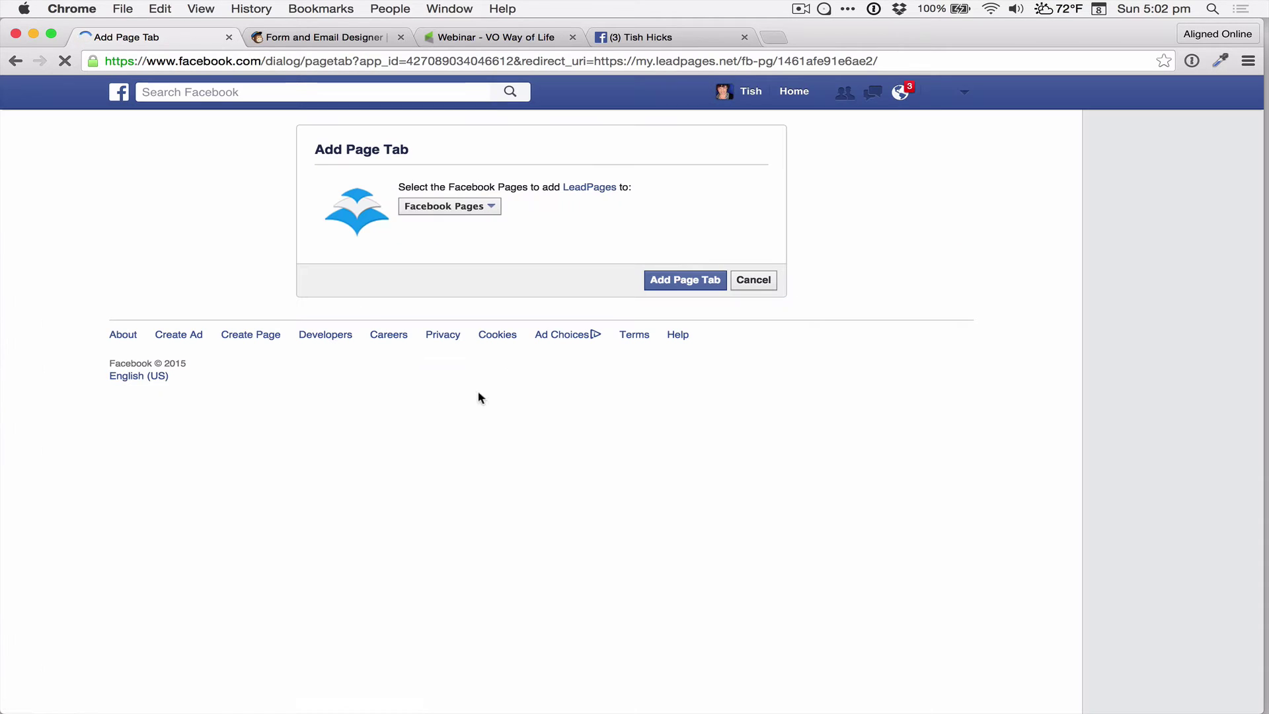
Pick The V.O. Dojo as the Facebook page and add the LeadPages tab to it.
click(491, 207)
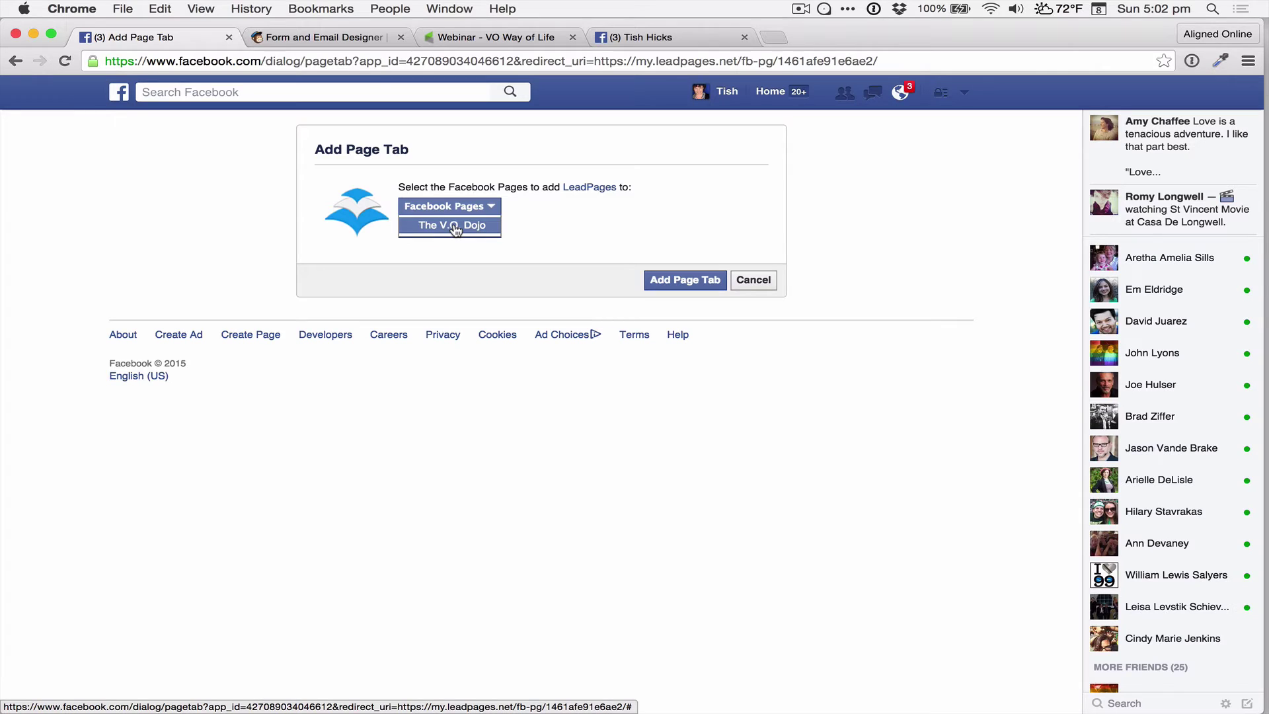
click(454, 226)
click(663, 283)
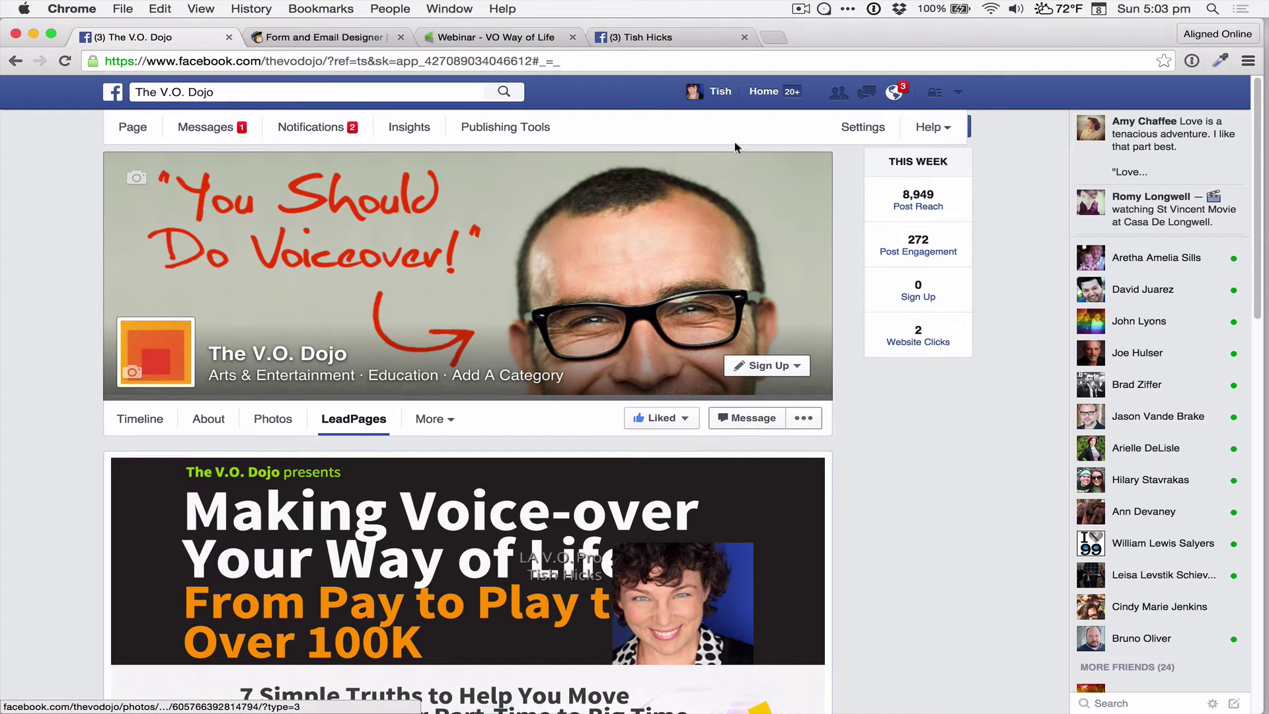
Move the LeadPages tab to sit directly after Photos and save the tab order.
click(340, 429)
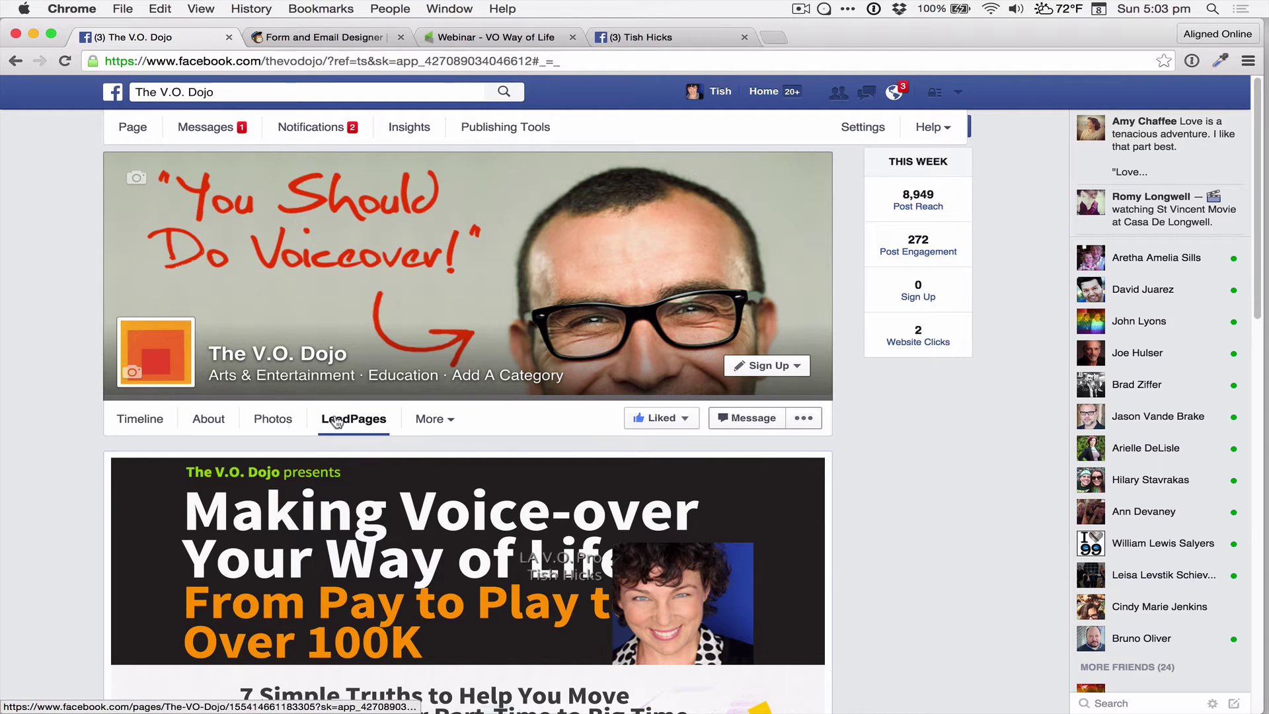
click(430, 421)
click(430, 554)
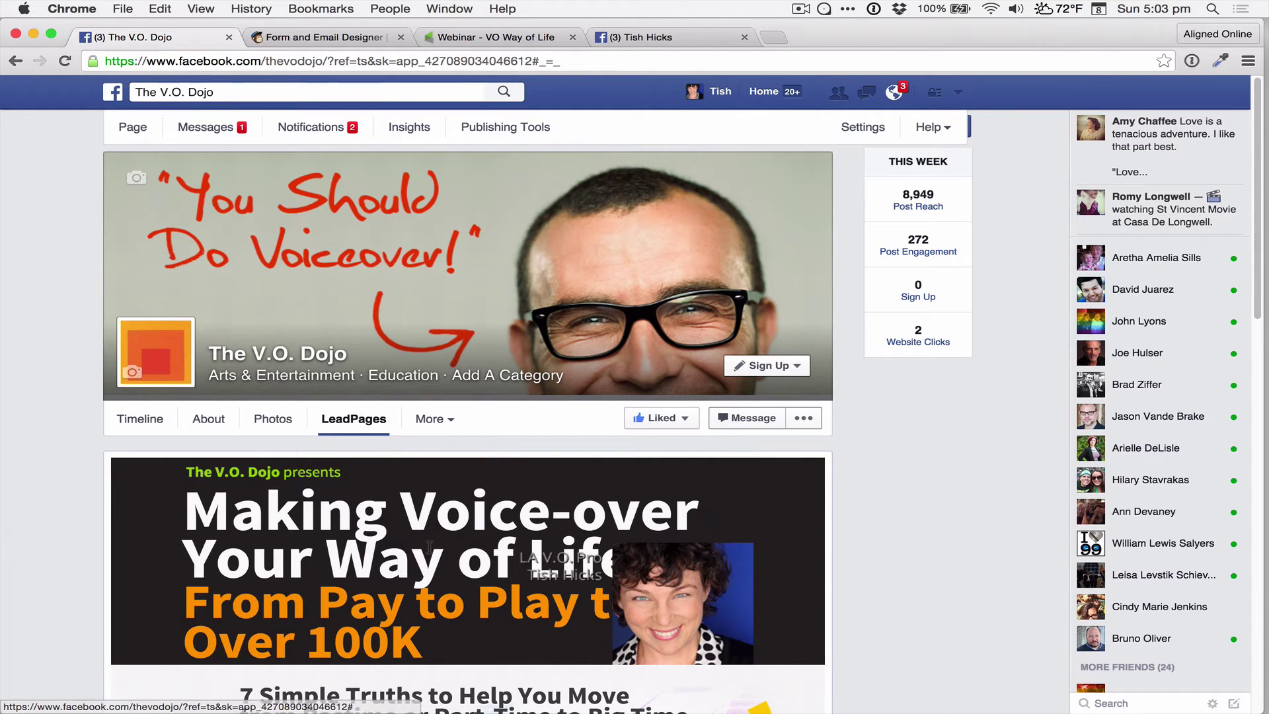
drag(552, 441, 545, 318)
click(790, 523)
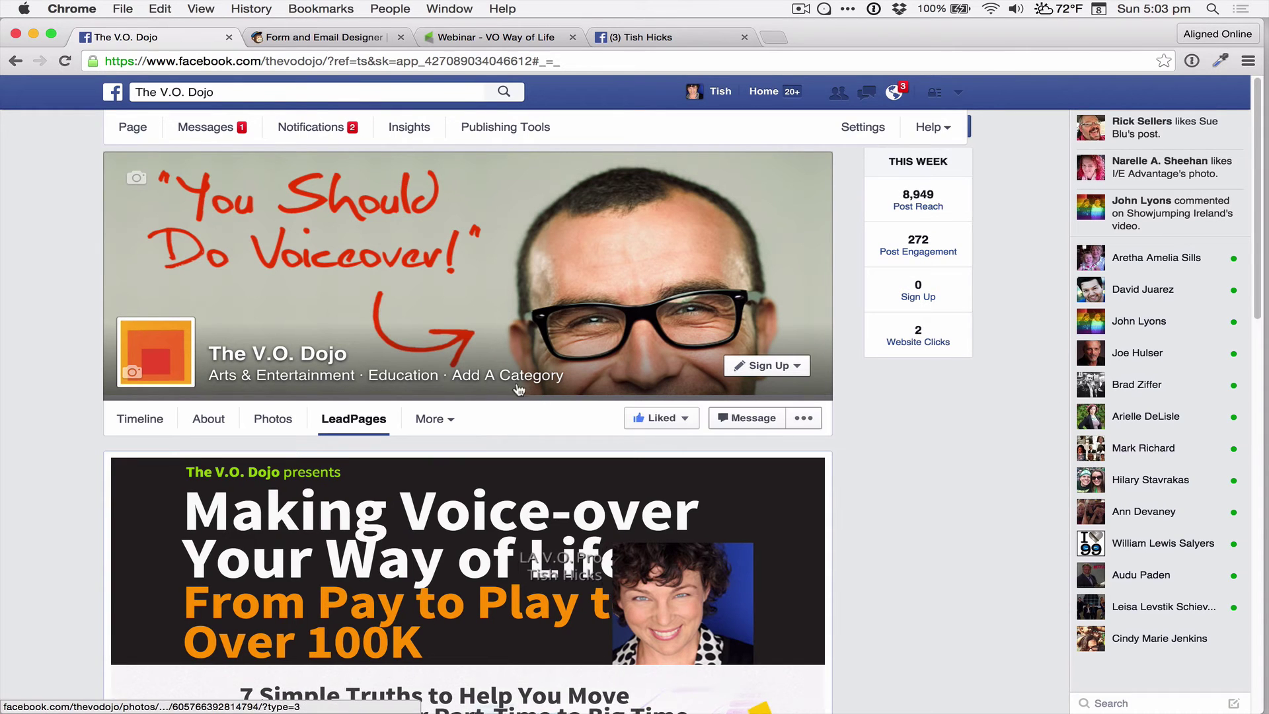
click(864, 129)
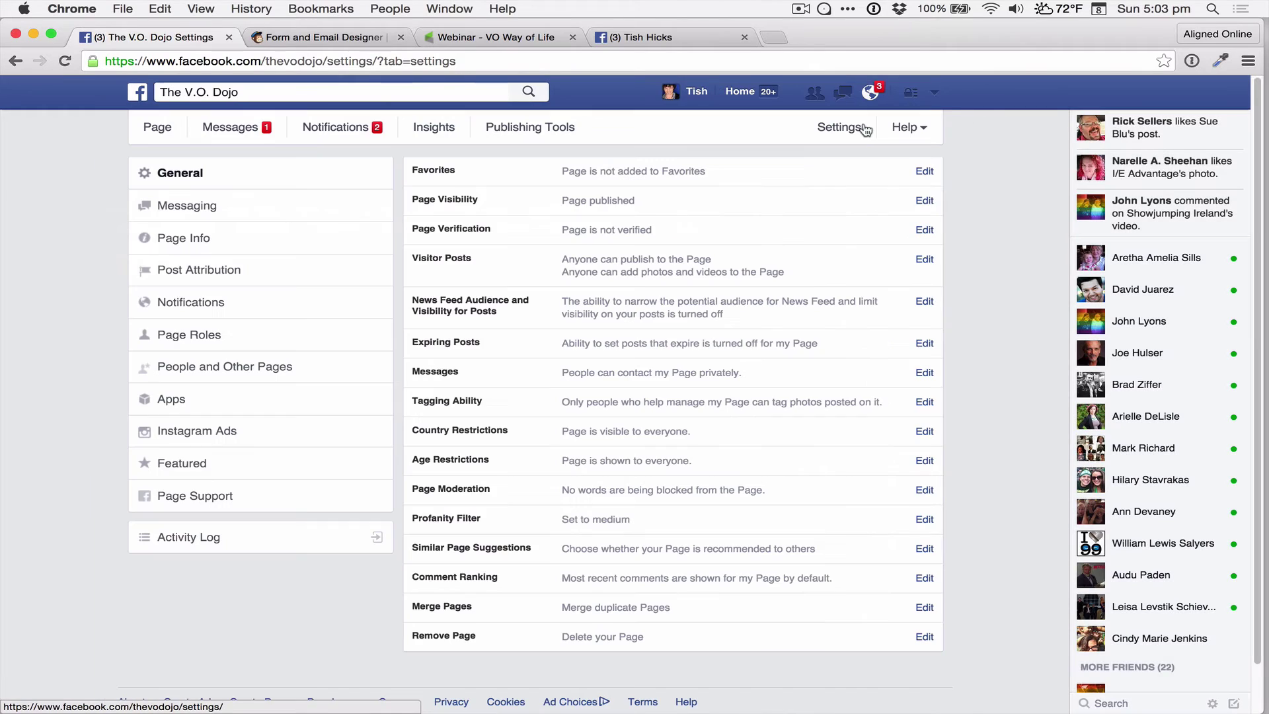
Rename the LeadPages tab to 'Webinar' and open the tab through its direct link.
click(170, 400)
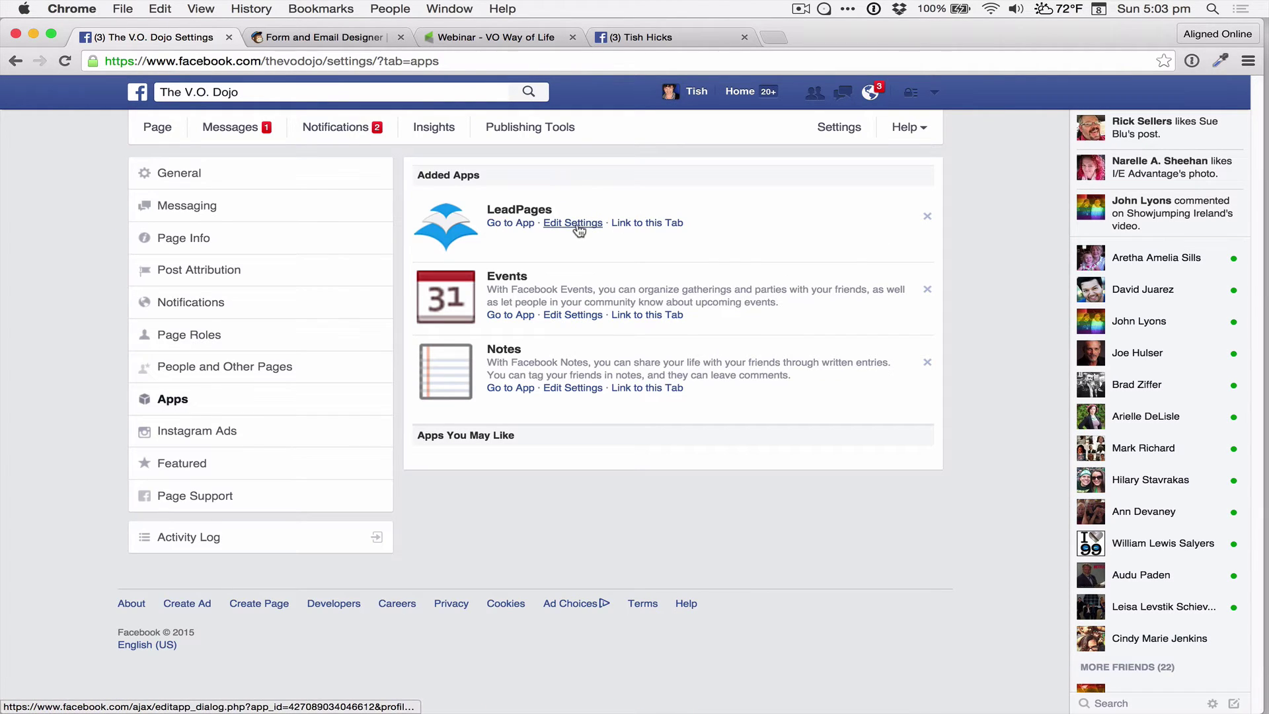
click(572, 222)
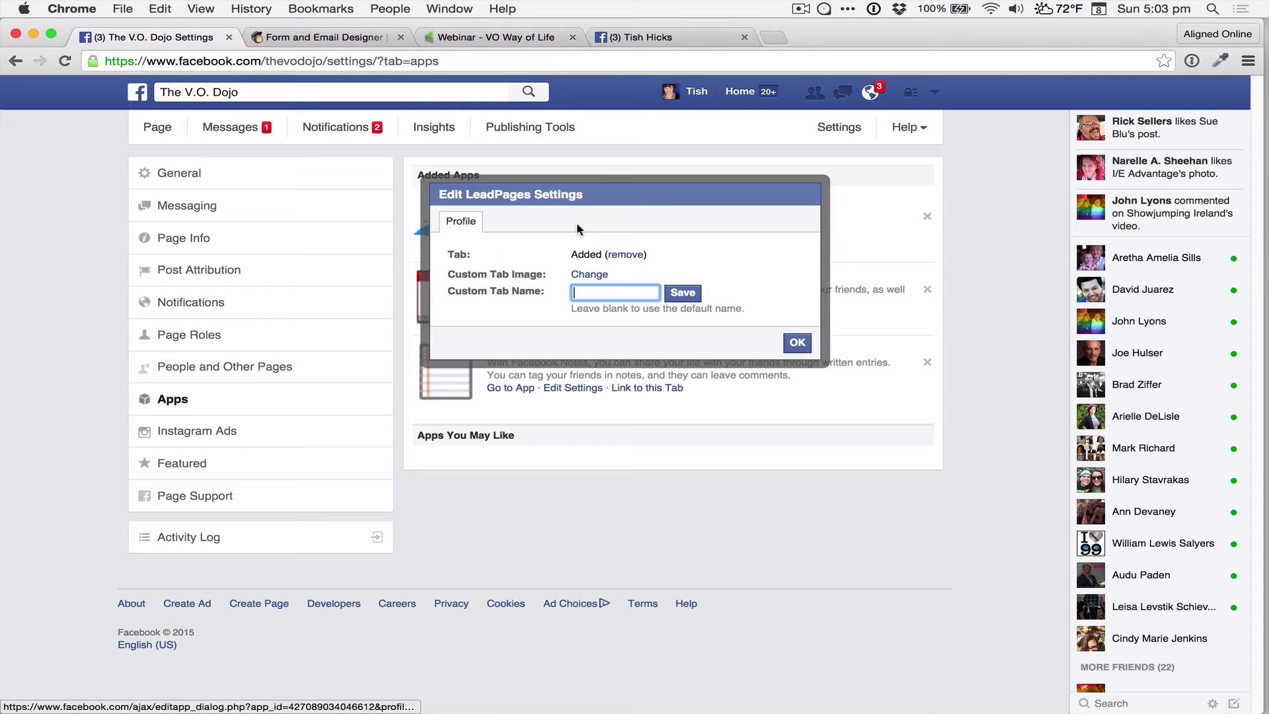
click(589, 293)
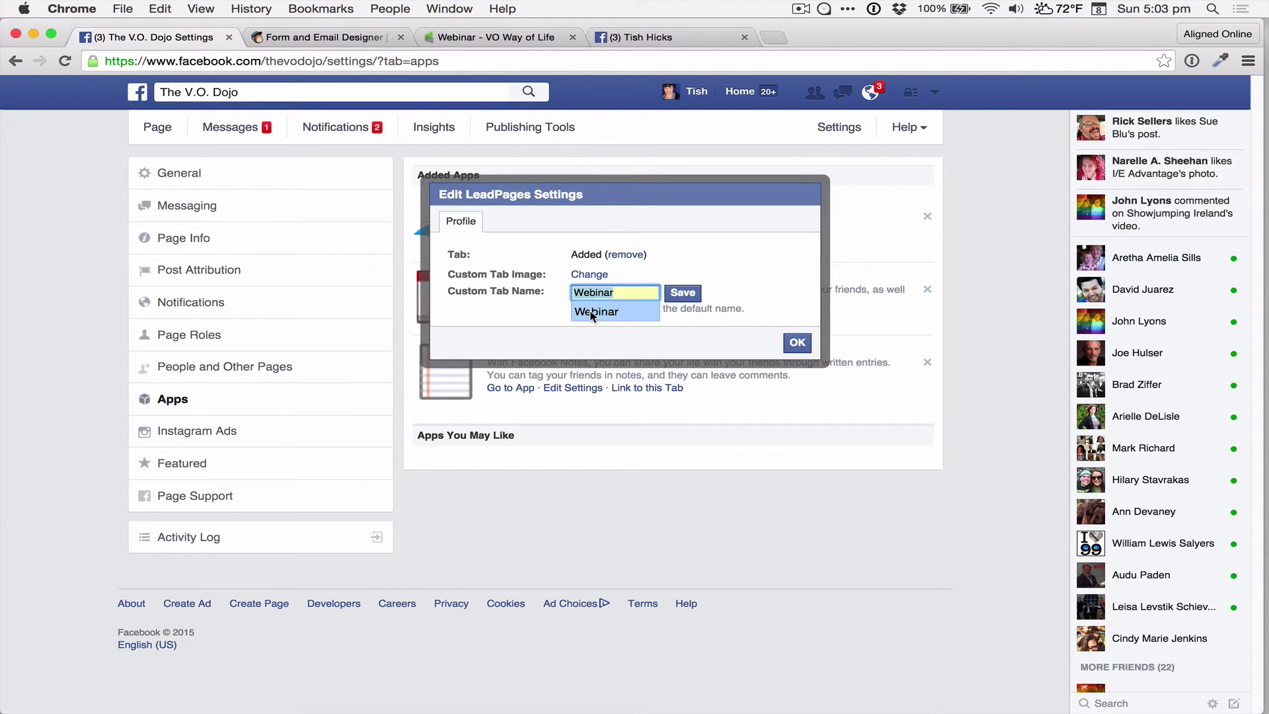
click(675, 295)
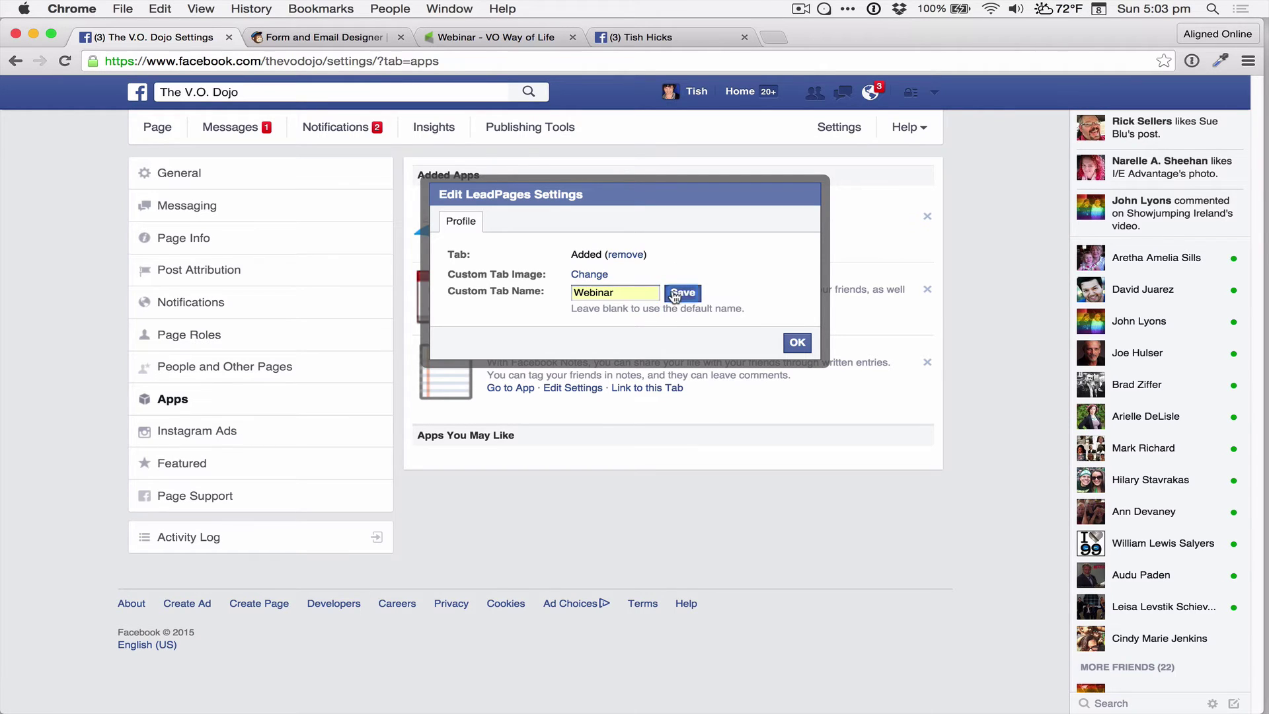
click(796, 343)
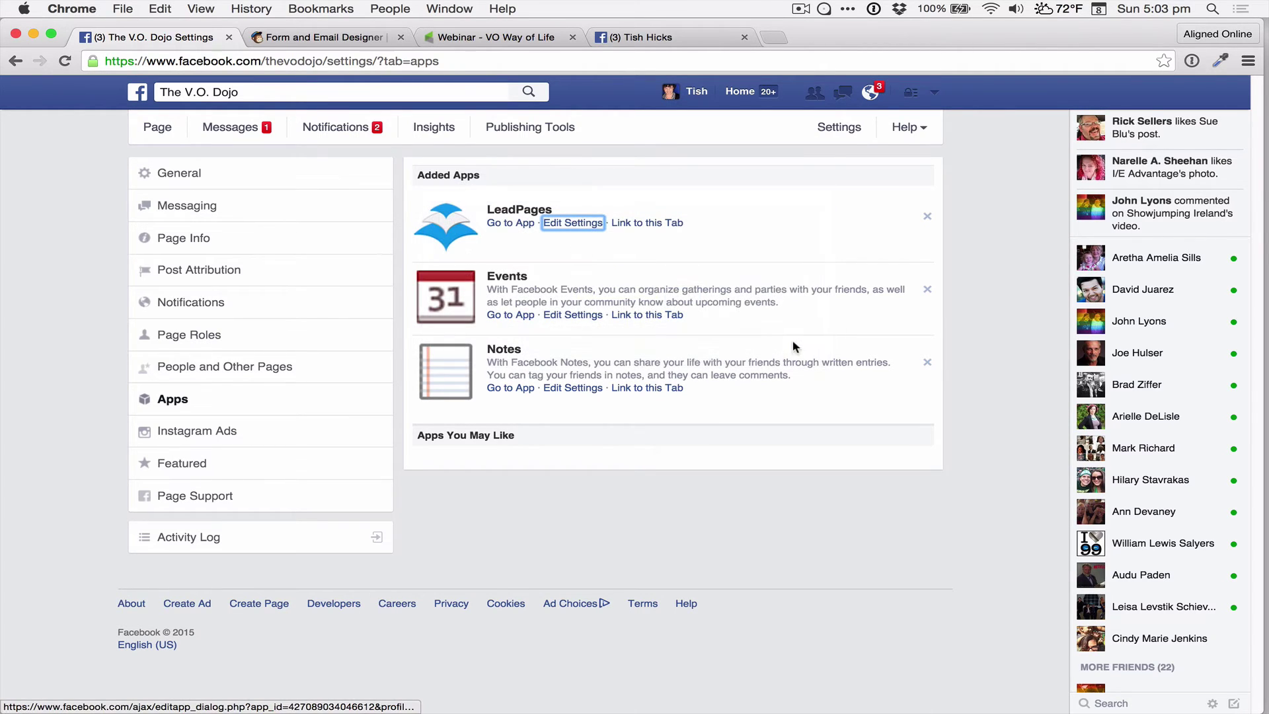
click(665, 224)
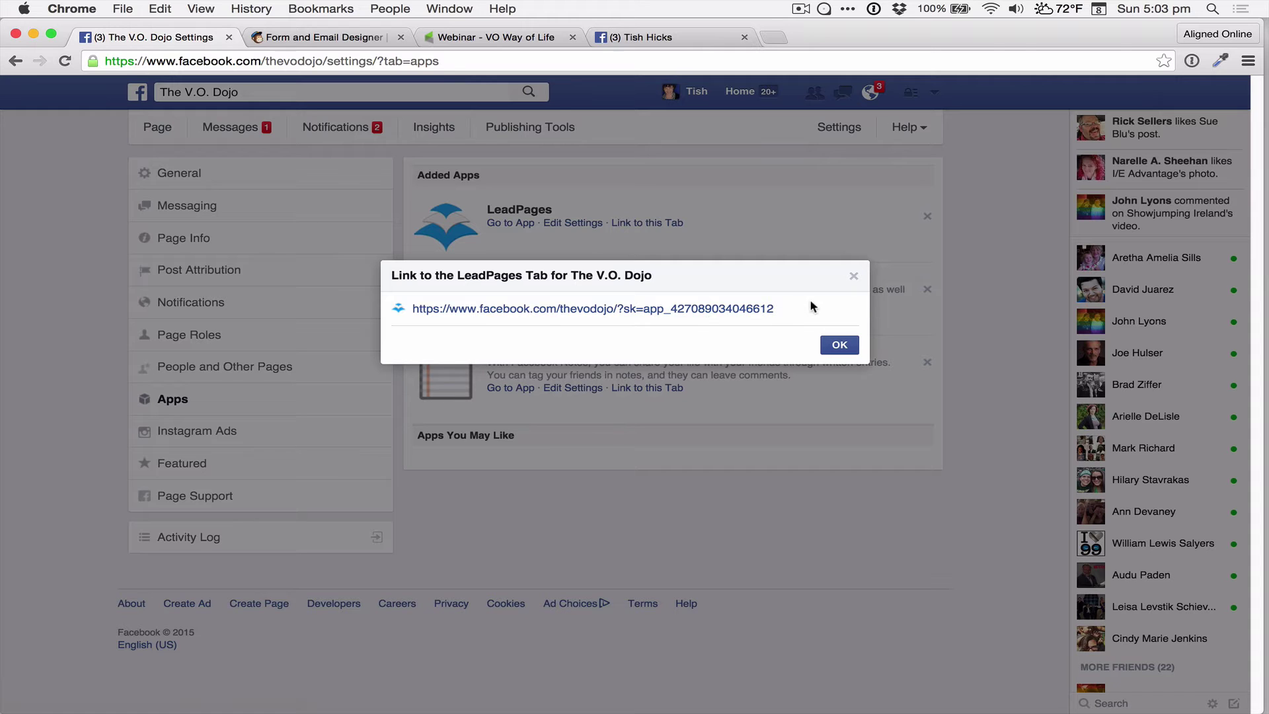
click(711, 310)
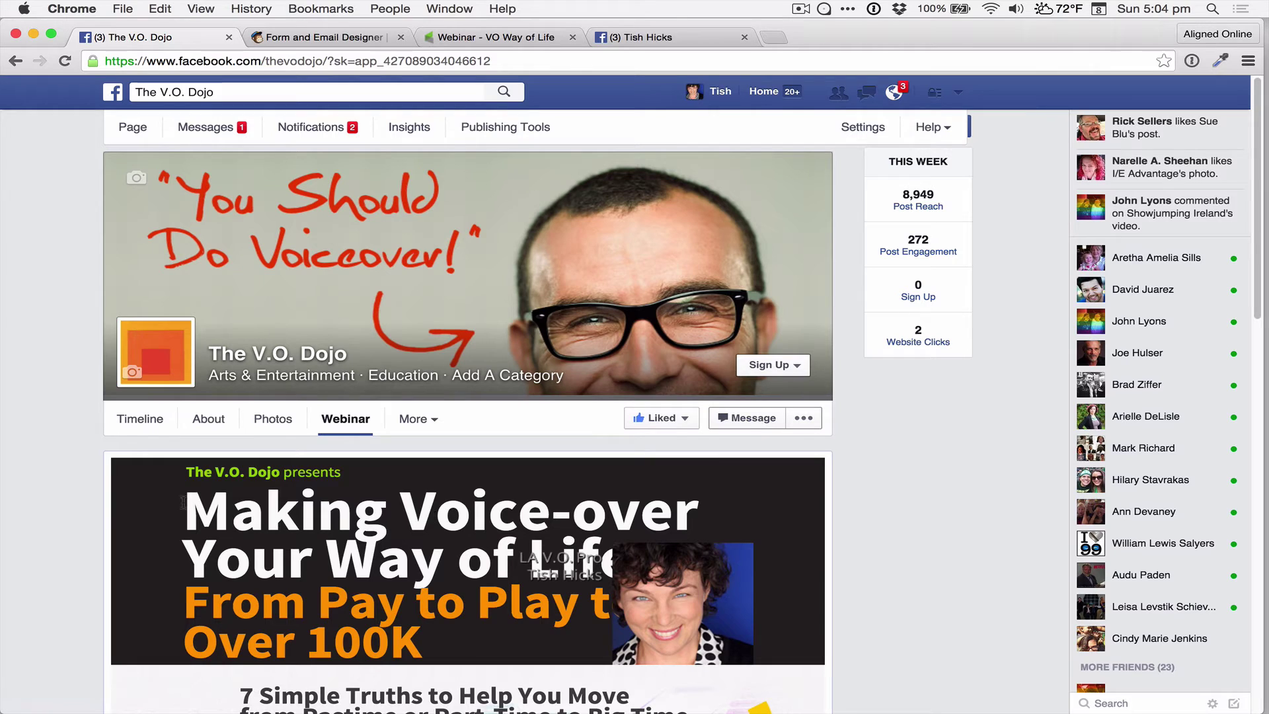
Scroll through the Webinar tab's landing page, then show the browser's back history.
mouse_move(186, 469)
mouse_down()
mouse_move(454, 515)
mouse_move(462, 542)
mouse_move(433, 625)
mouse_move(429, 565)
mouse_move(239, 516)
mouse_move(184, 472)
mouse_up()
drag(1255, 291, 1239, 368)
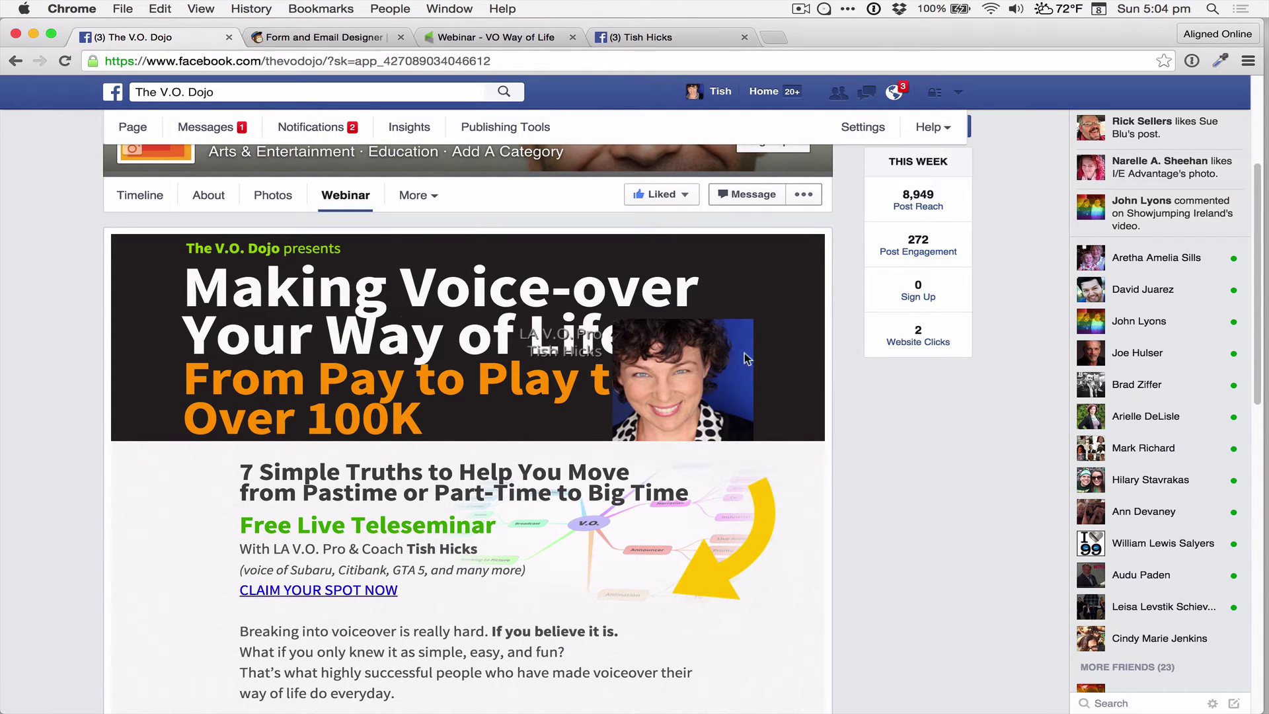
click(1258, 119)
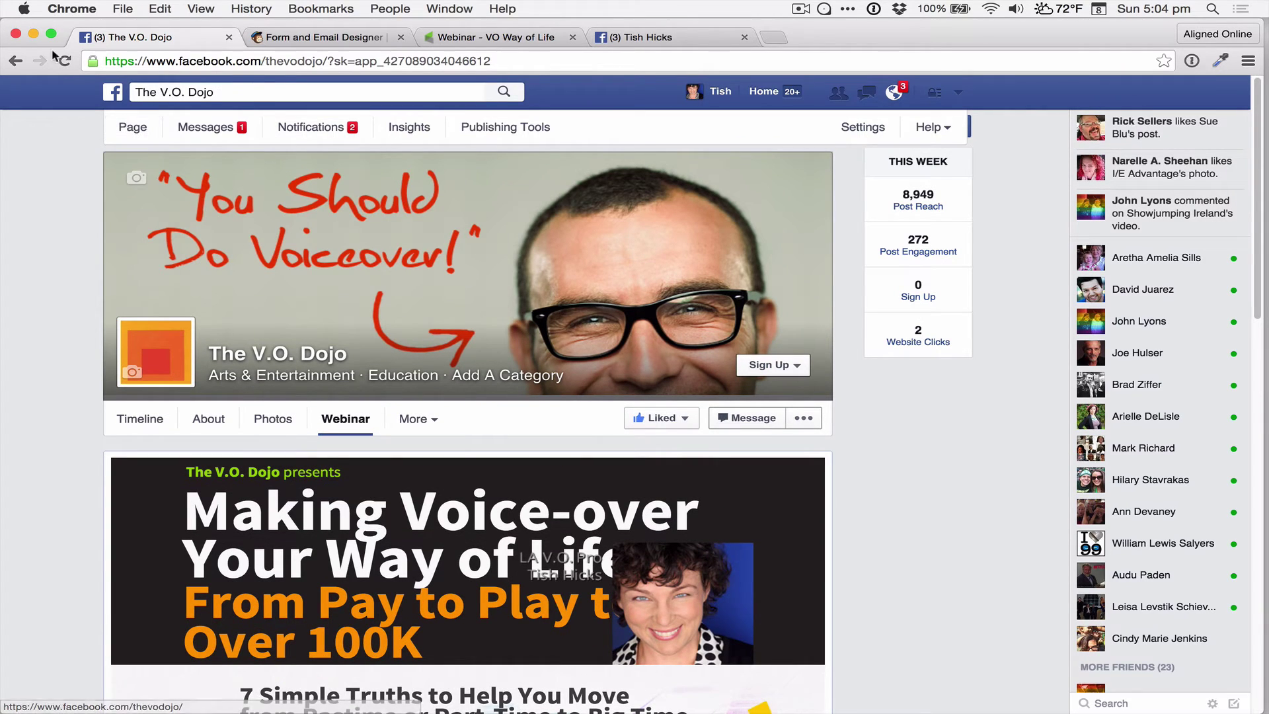
right_click(16, 64)
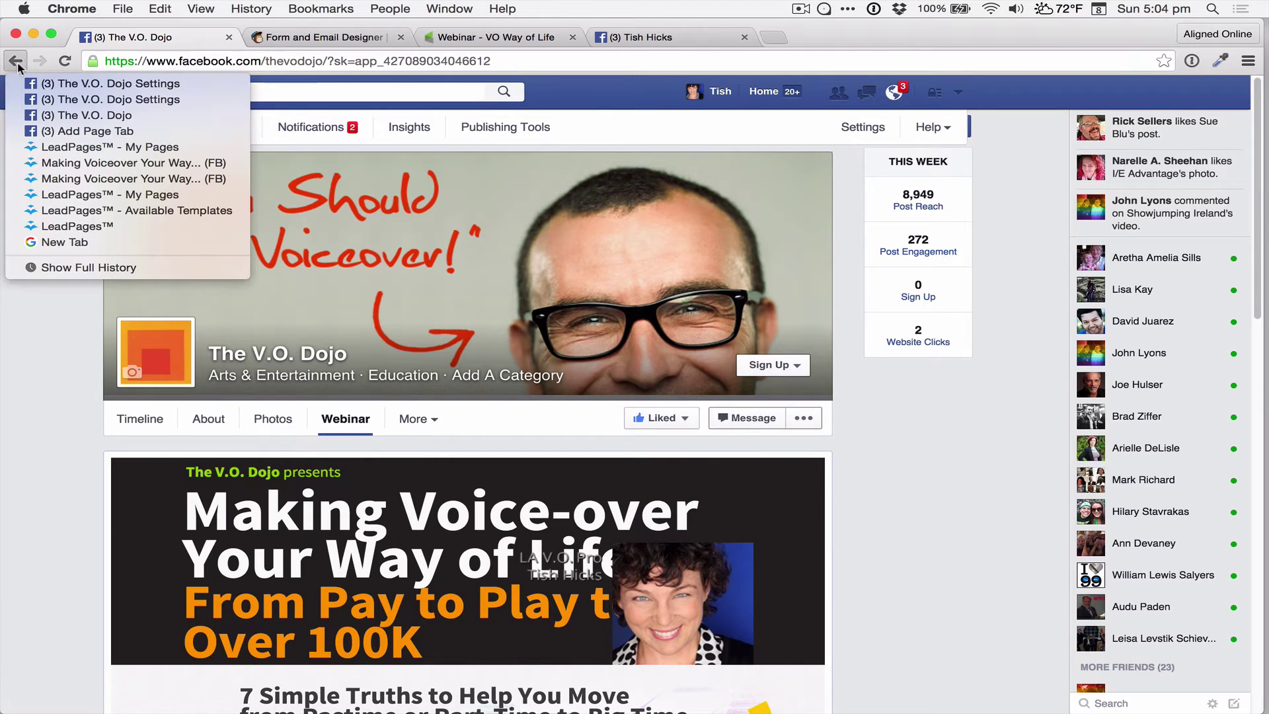
Return to LeadPages My Pages, check the (FB) page's publish options, and edit that page.
click(63, 152)
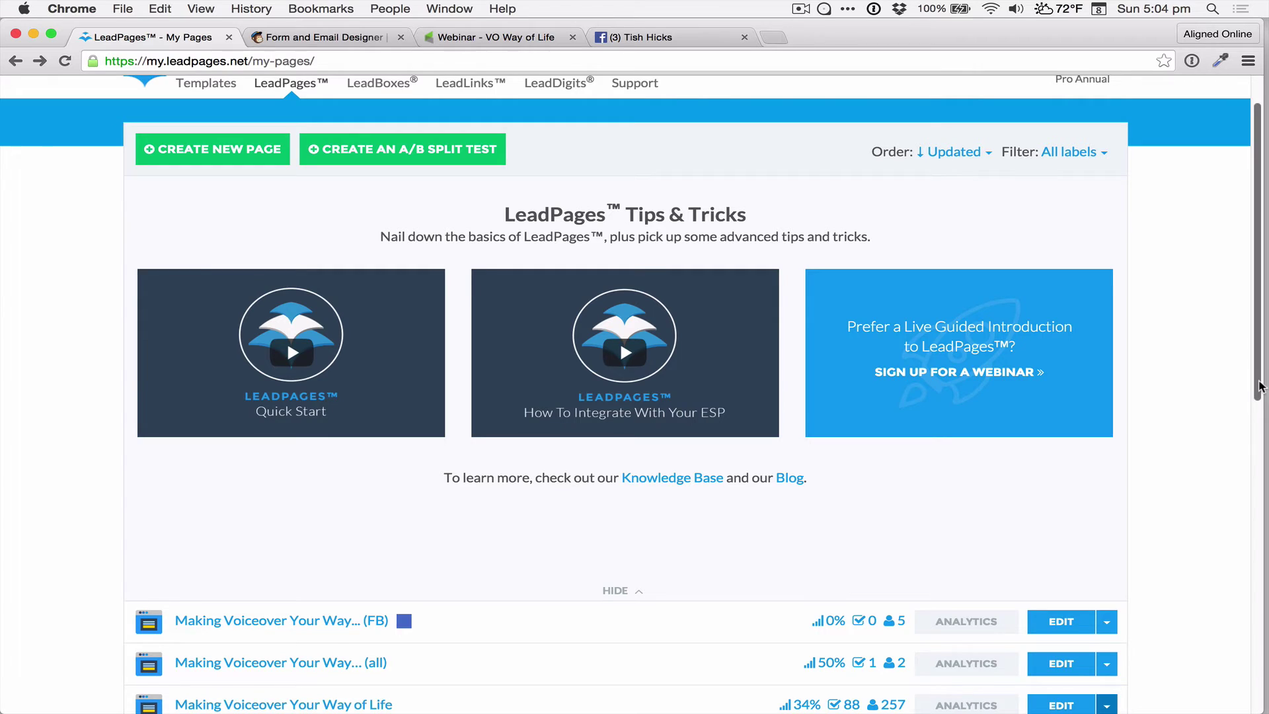
drag(1259, 387, 1259, 474)
click(1107, 522)
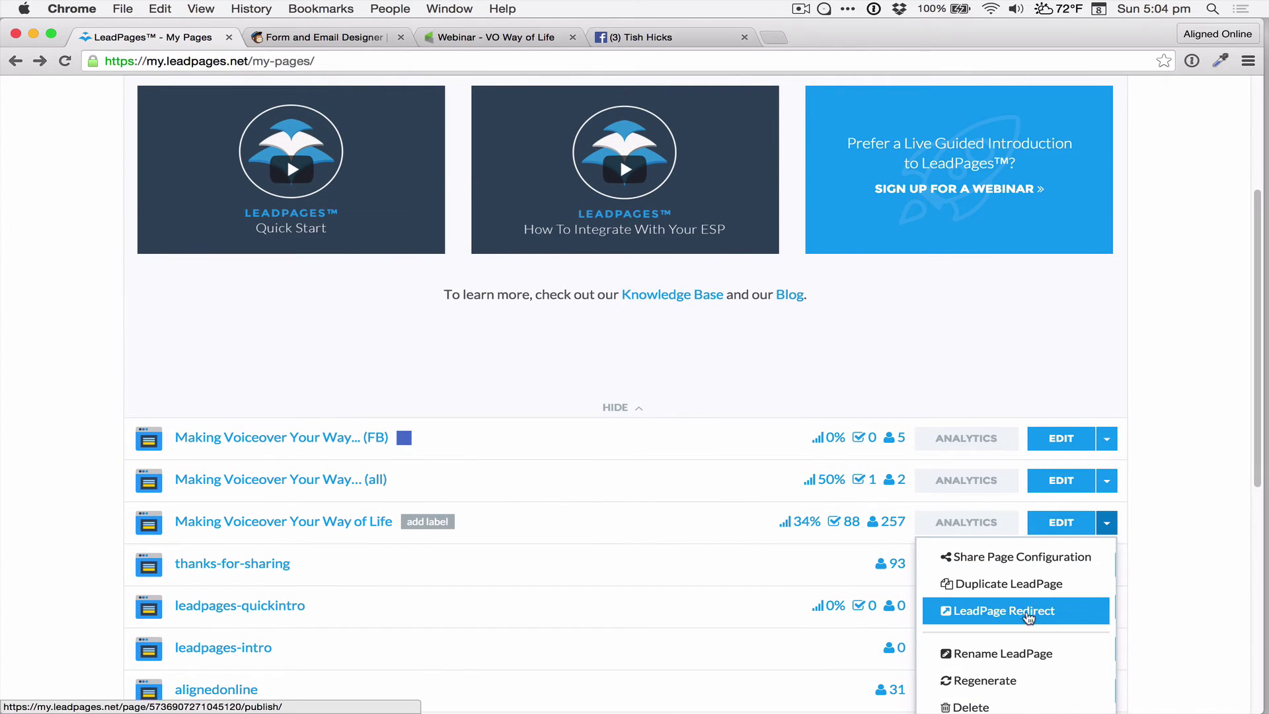
click(513, 423)
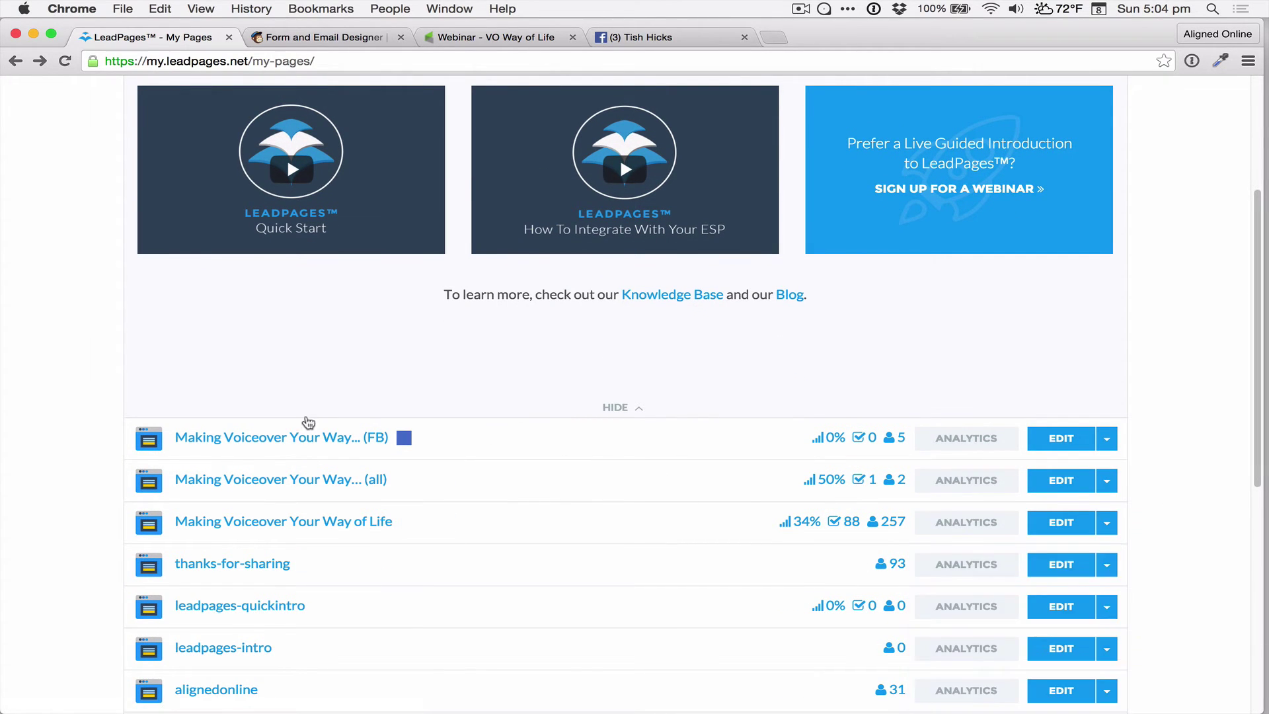
click(374, 440)
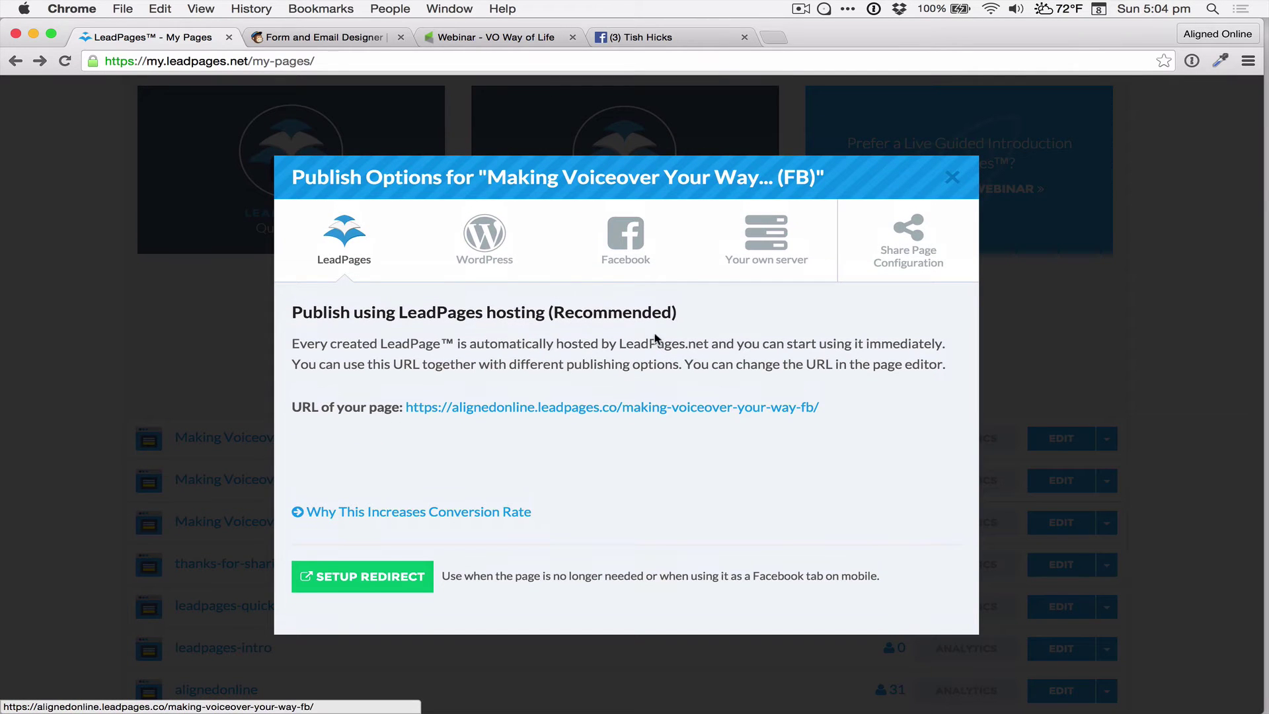
click(952, 177)
click(1075, 441)
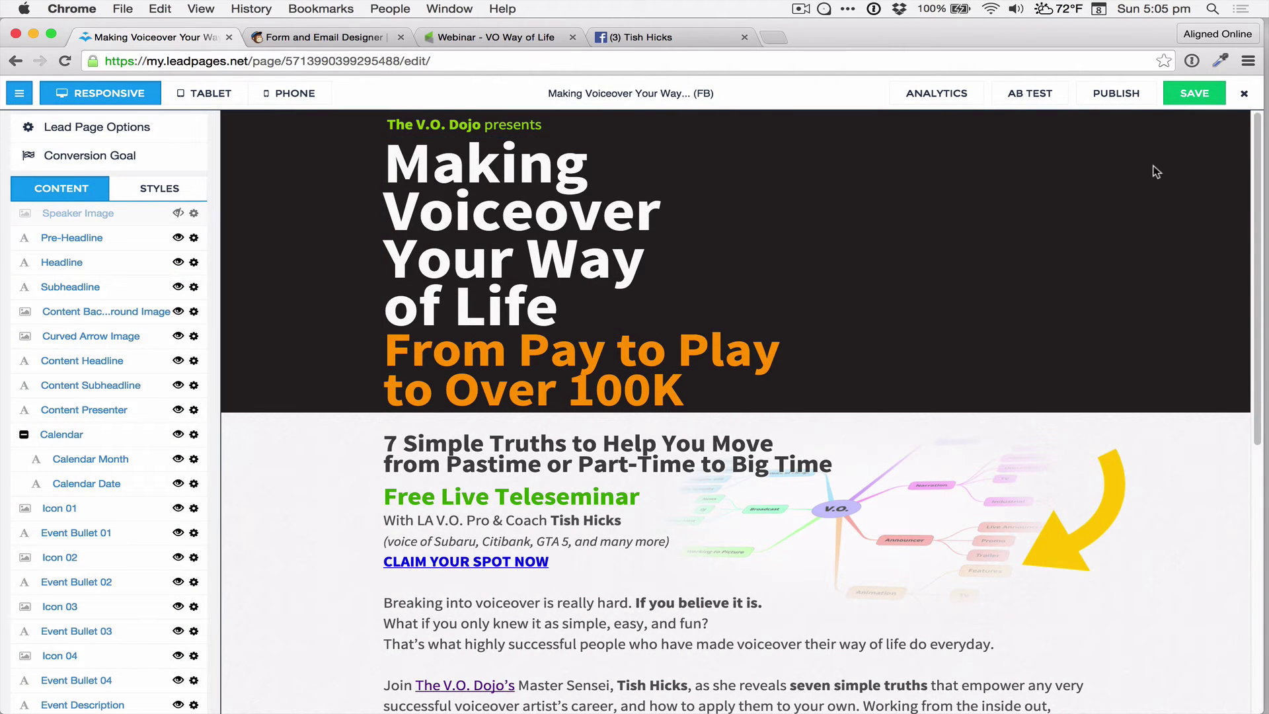
Scroll the FB page preview, save it, and move to the Webinar - VO Way of Life campaign.
scroll(654, 537, down, 10)
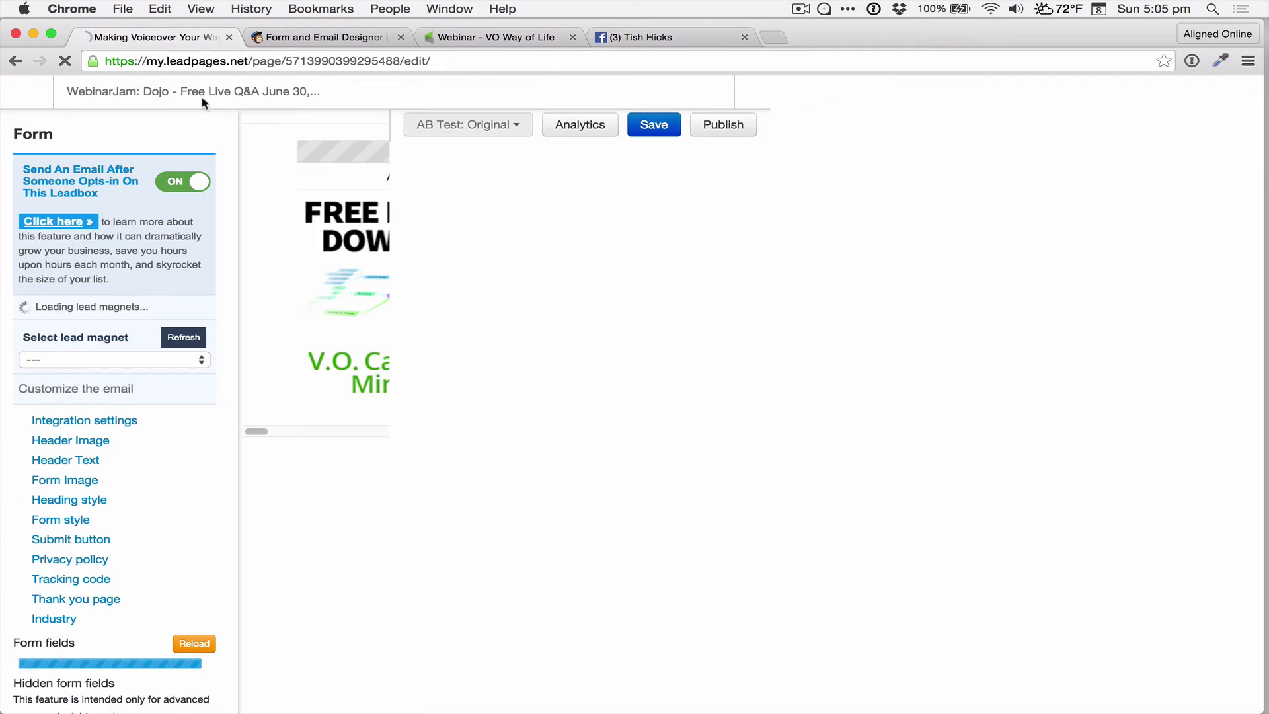
scroll(224, 430, down, 4)
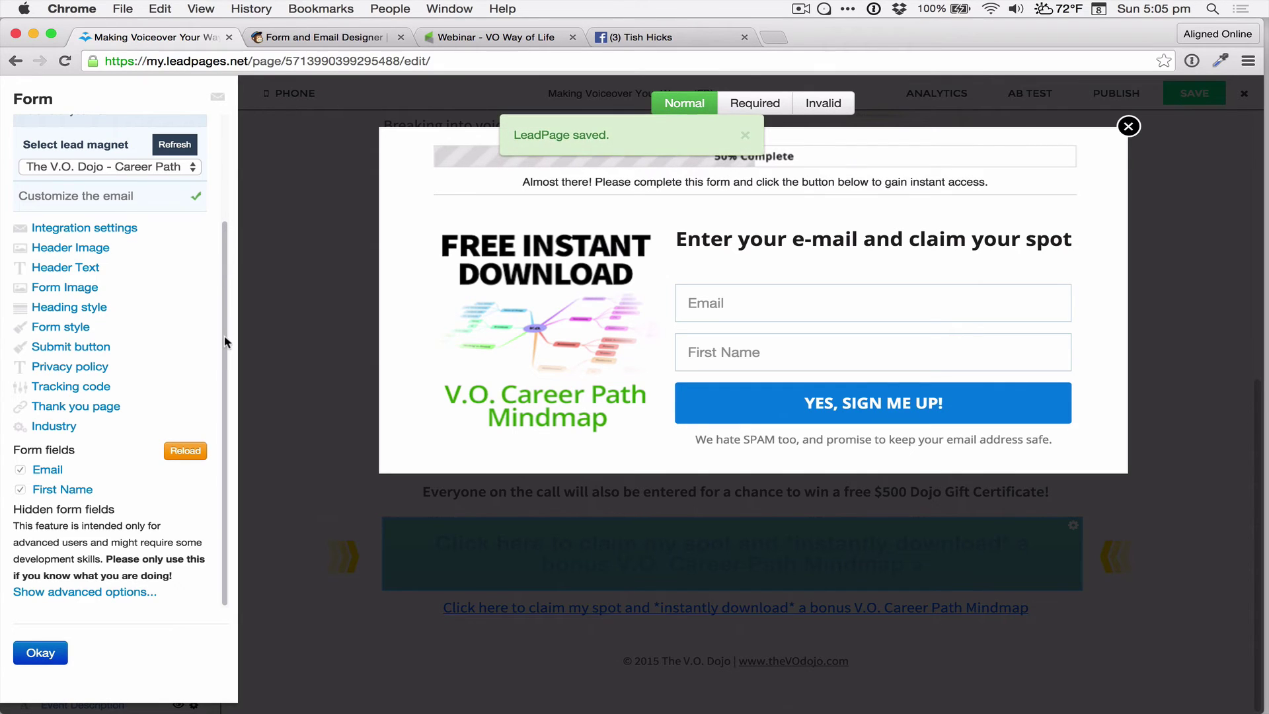
click(529, 38)
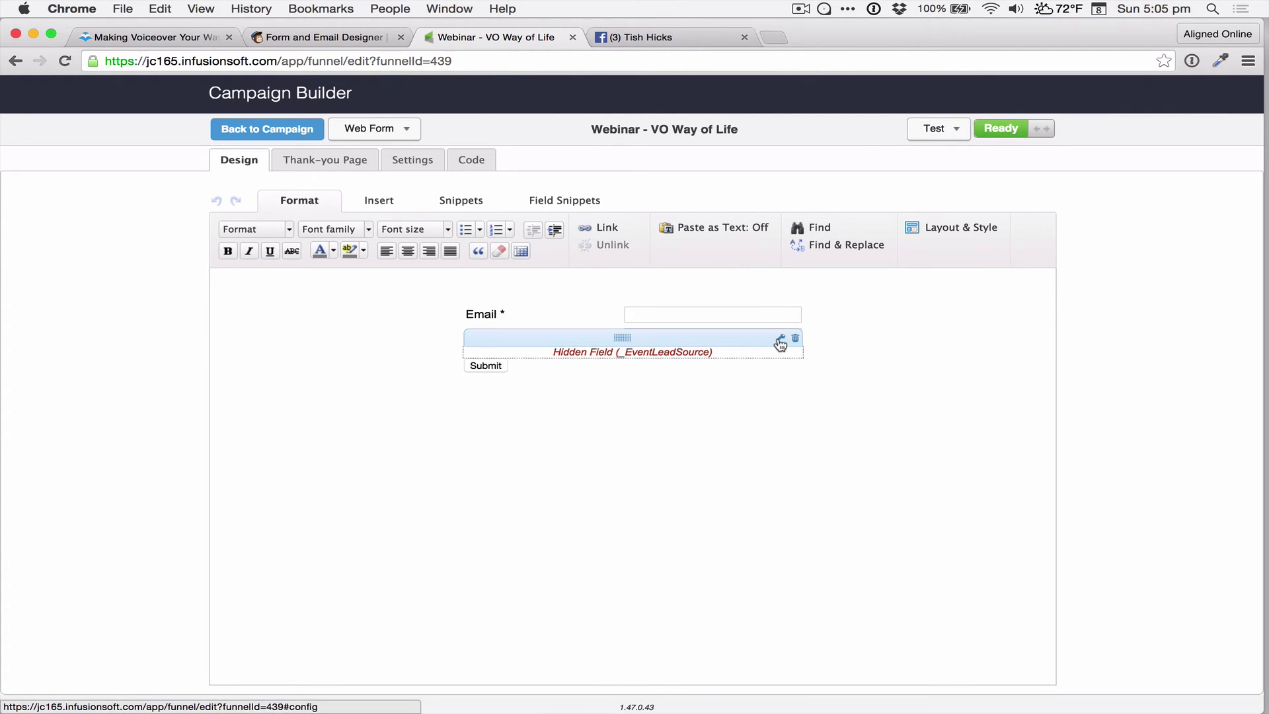
Inspect the hidden Event LeadSource field's settings without changes, then return to the LeadPages editor.
click(780, 340)
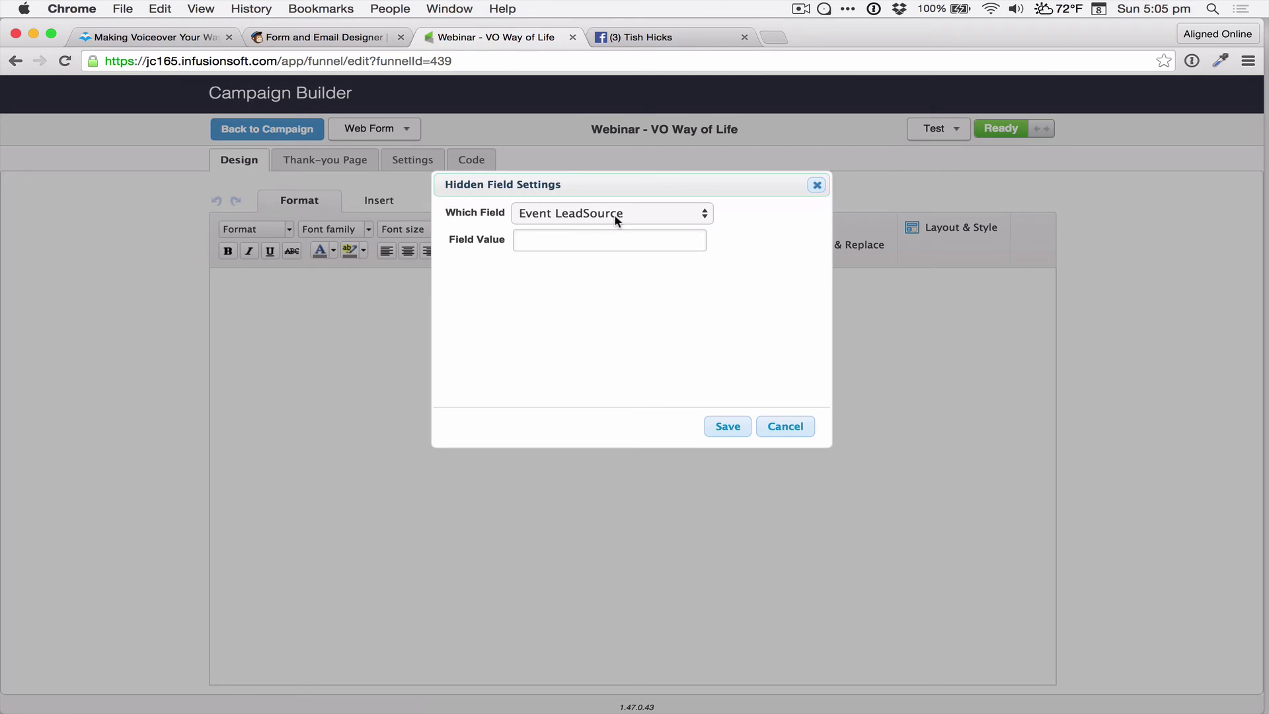
click(787, 428)
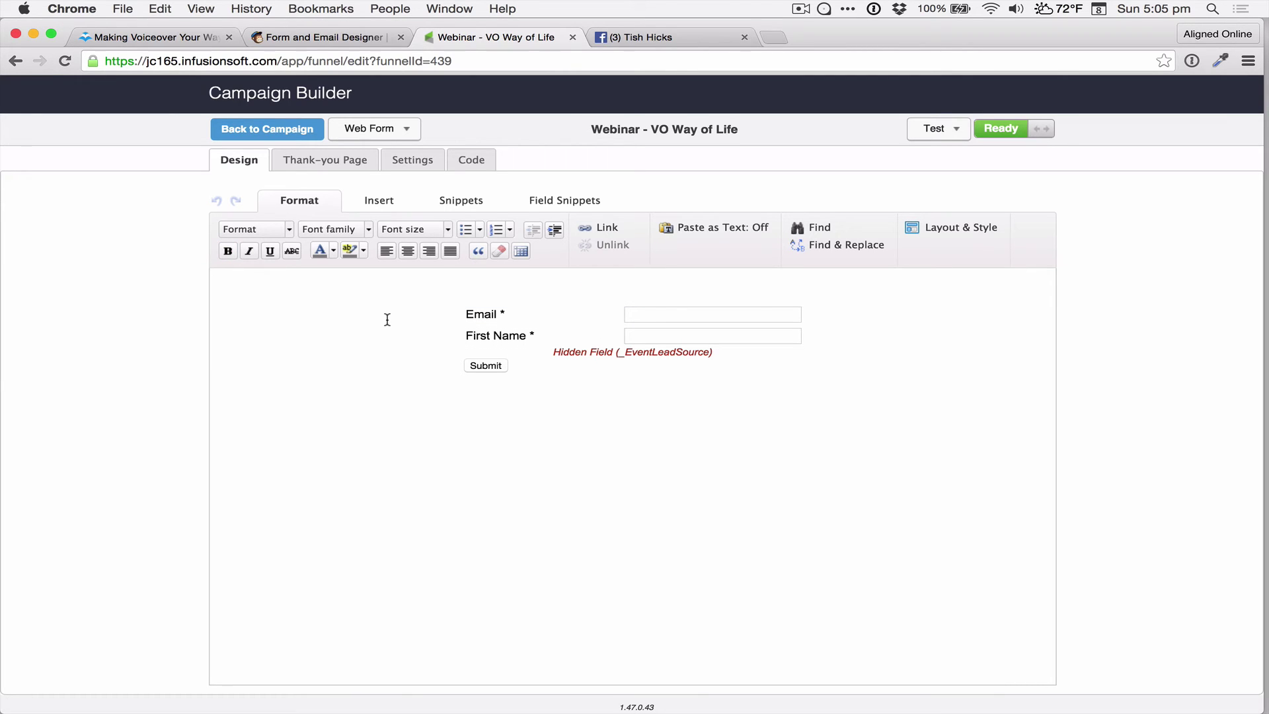
click(339, 38)
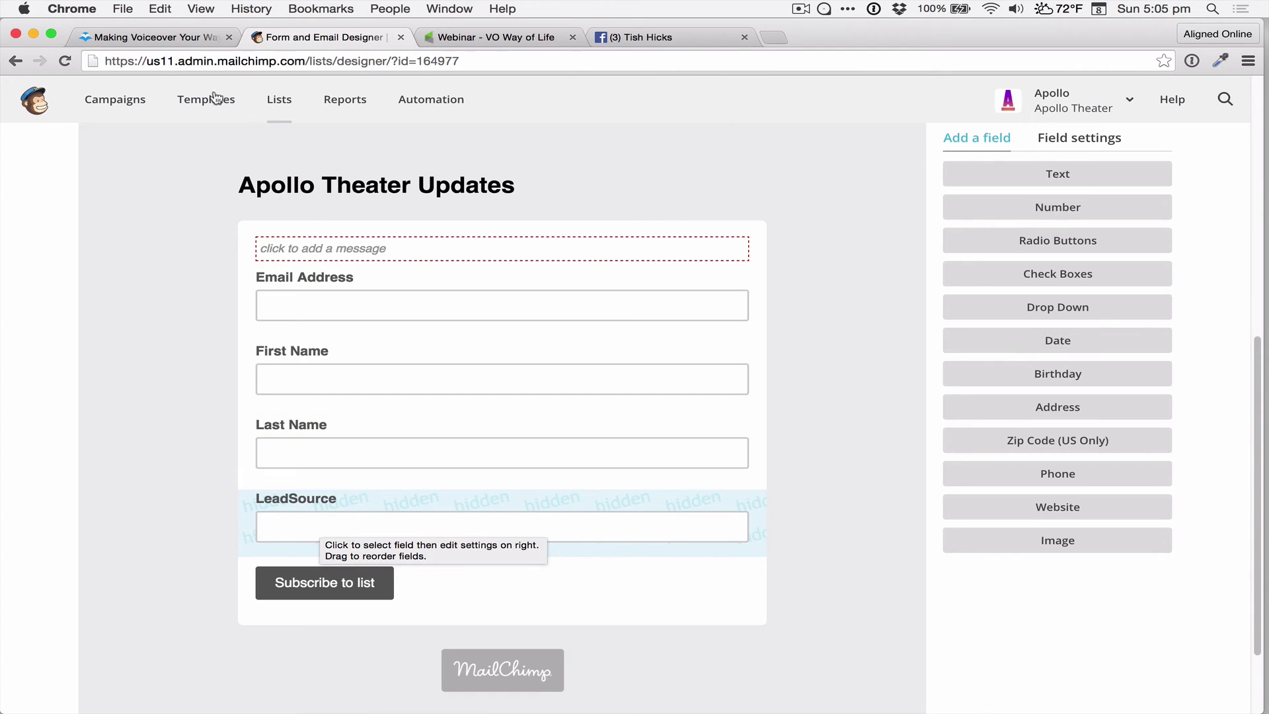
click(164, 38)
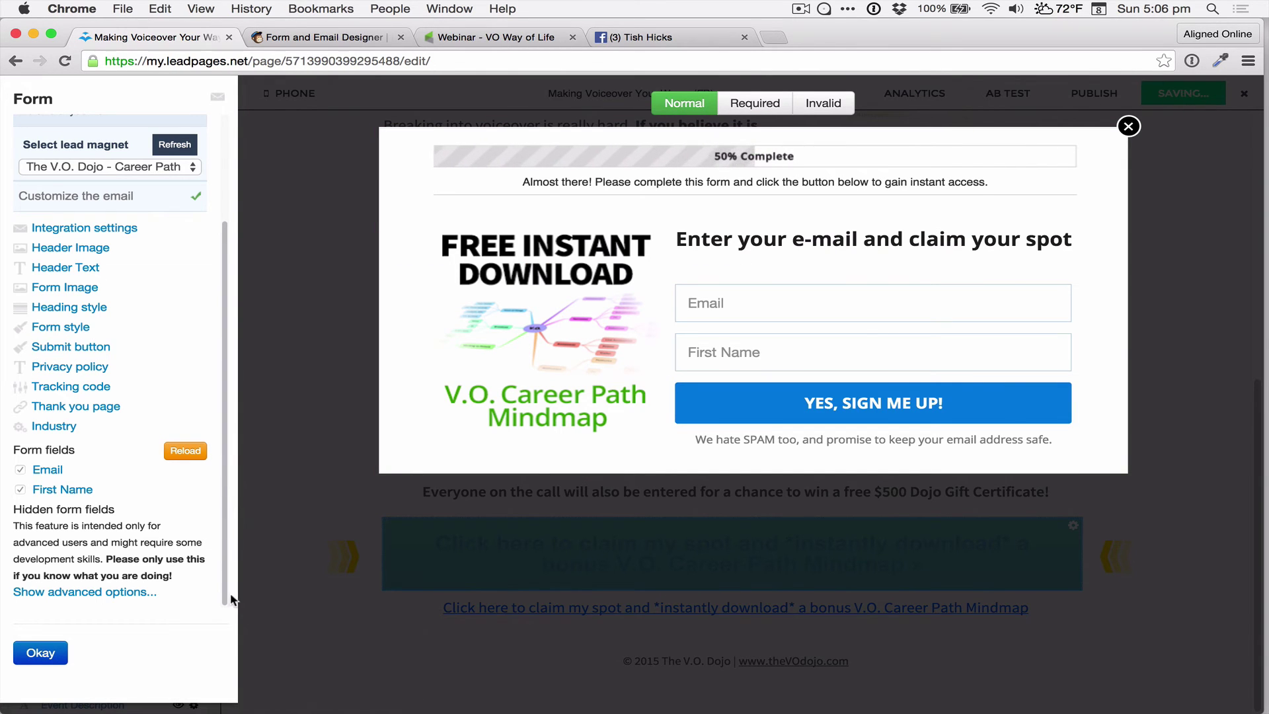
Verify inf_custom_EventLeadSource defaults to 'Facebook', save the FB page, and switch to Facebook.
click(113, 593)
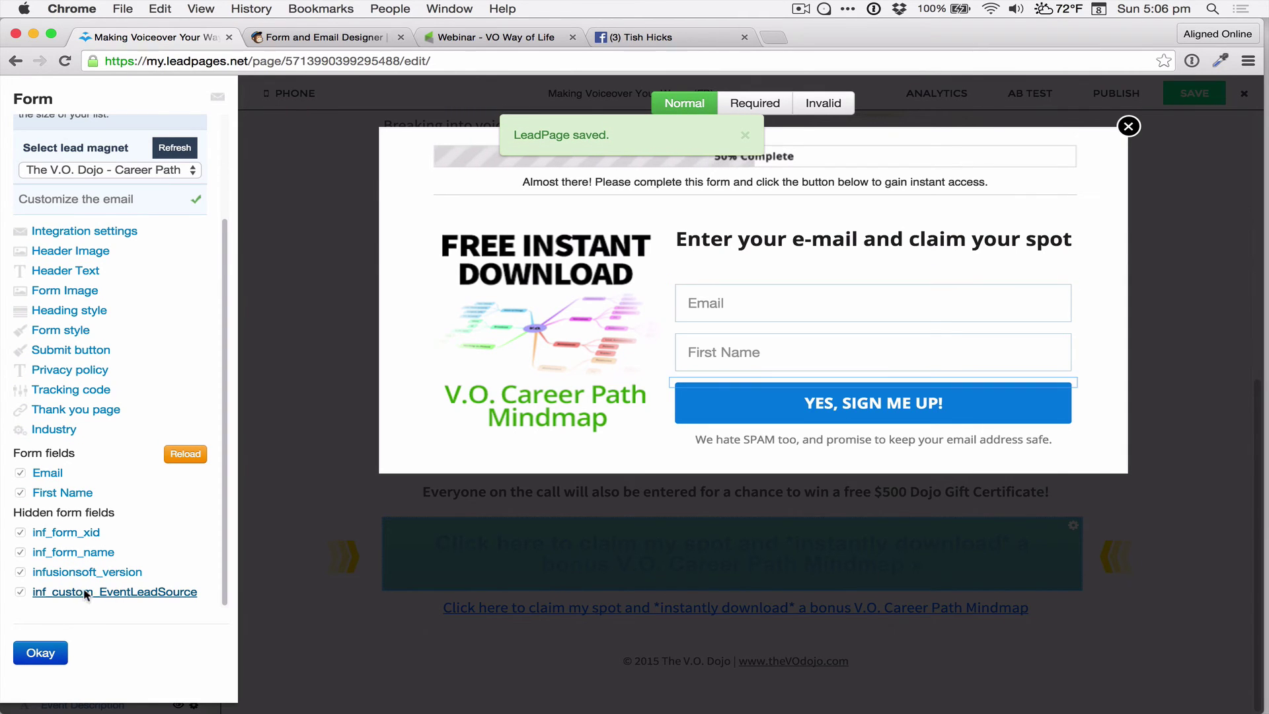
click(148, 593)
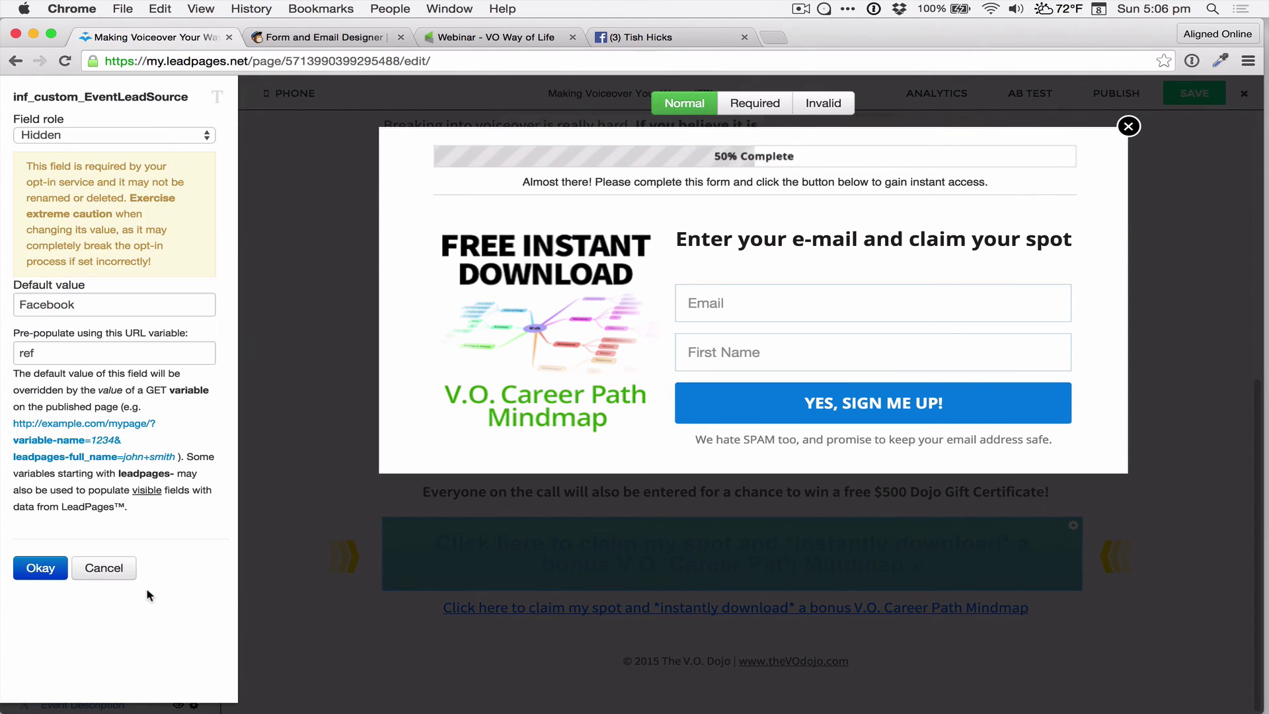
double_click(104, 304)
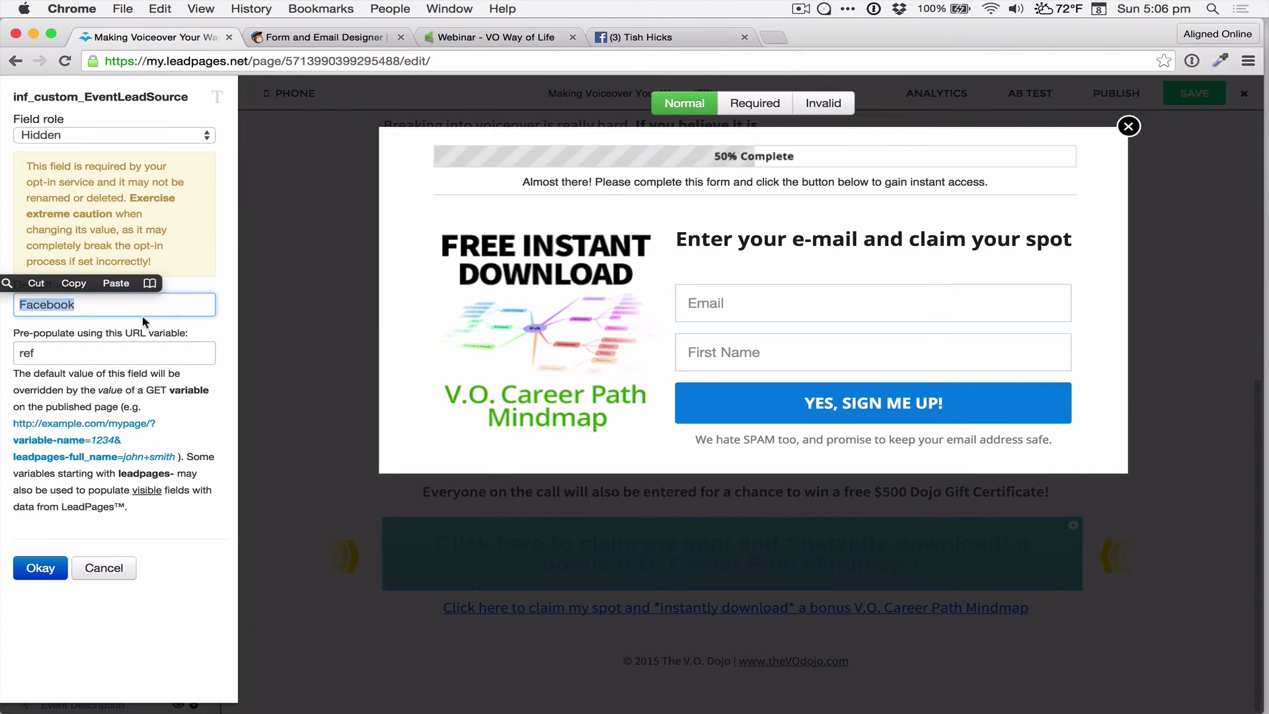
click(100, 307)
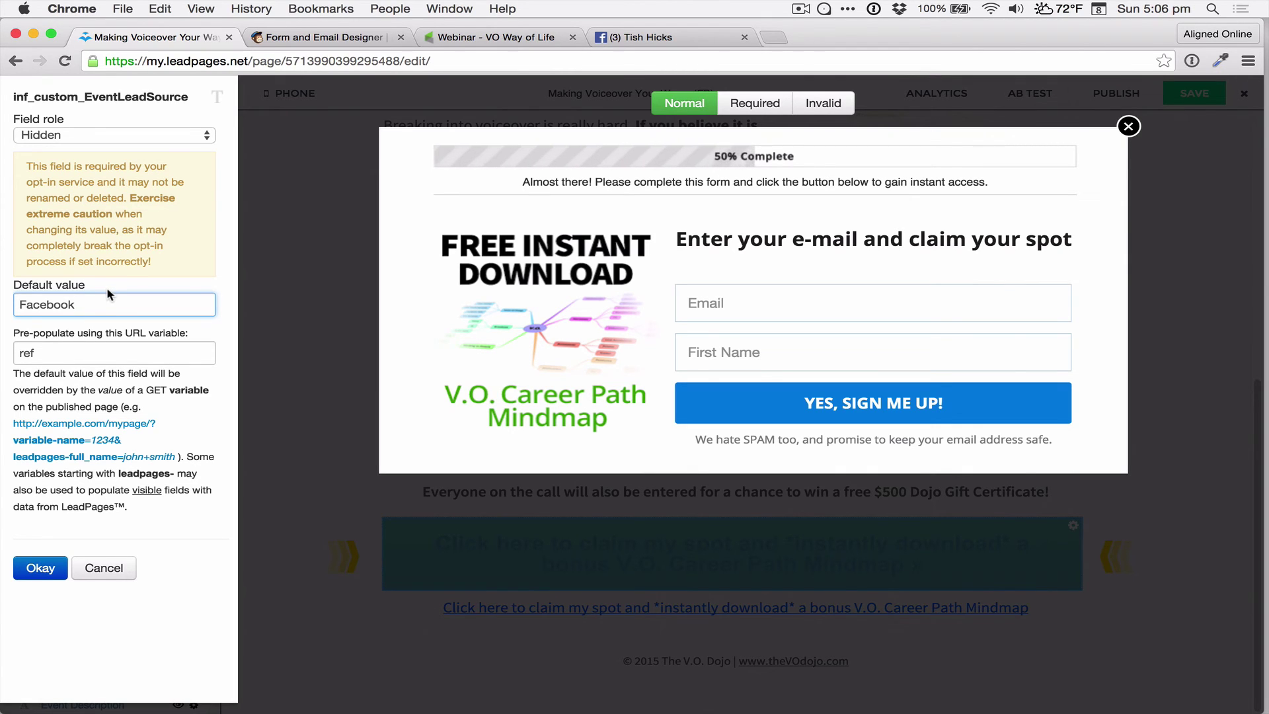
click(41, 567)
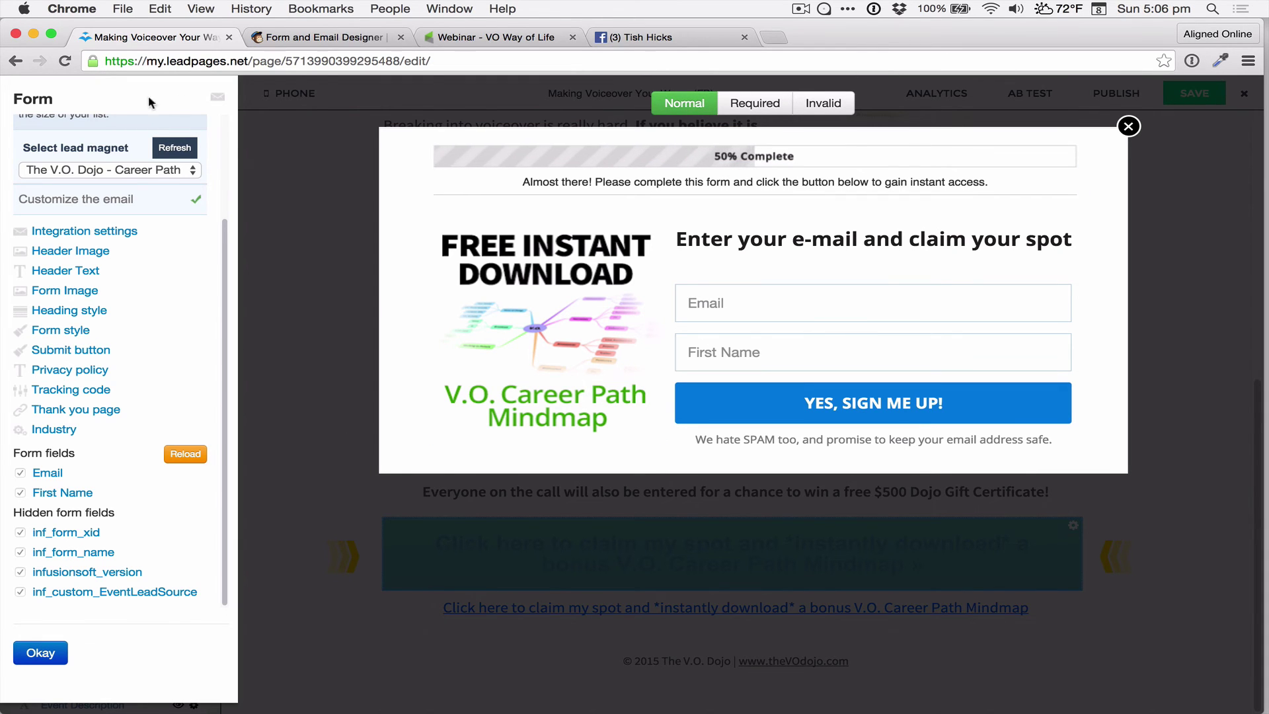
click(1125, 128)
click(1182, 92)
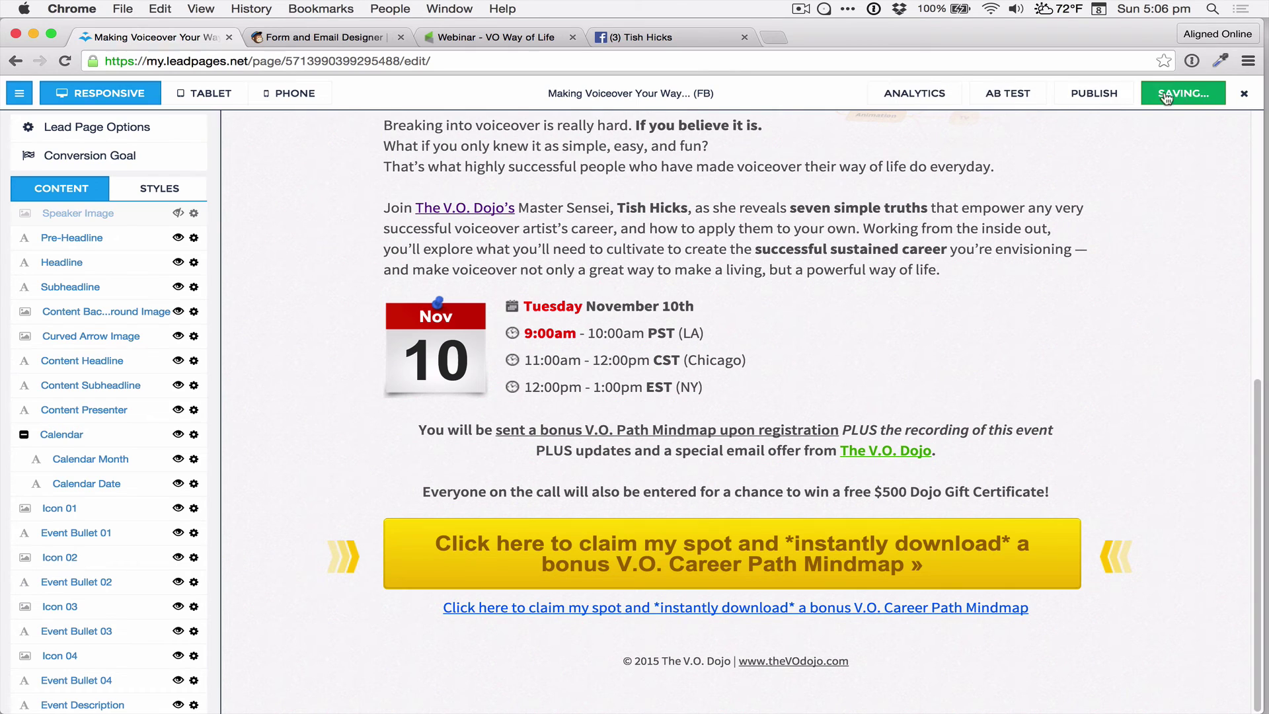
key(super+4)
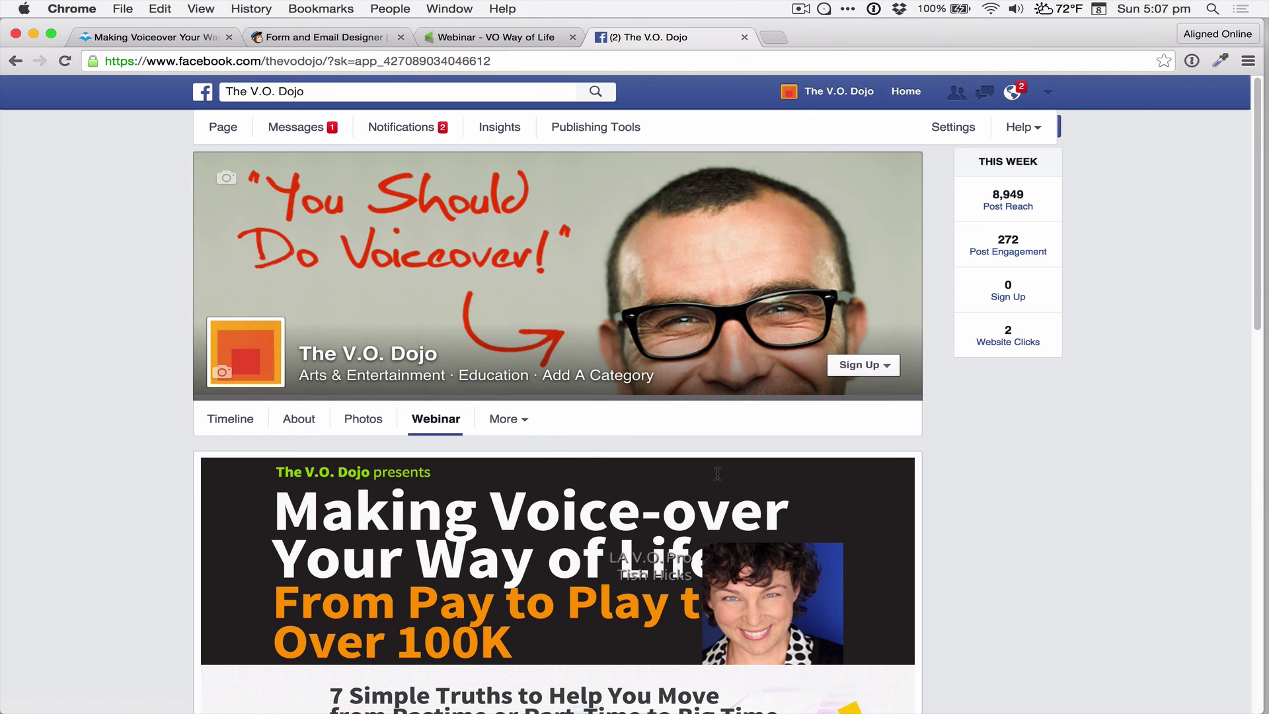
Remove the LeadPages app from The V.O. Dojo's apps and switch to the personal profile.
click(975, 138)
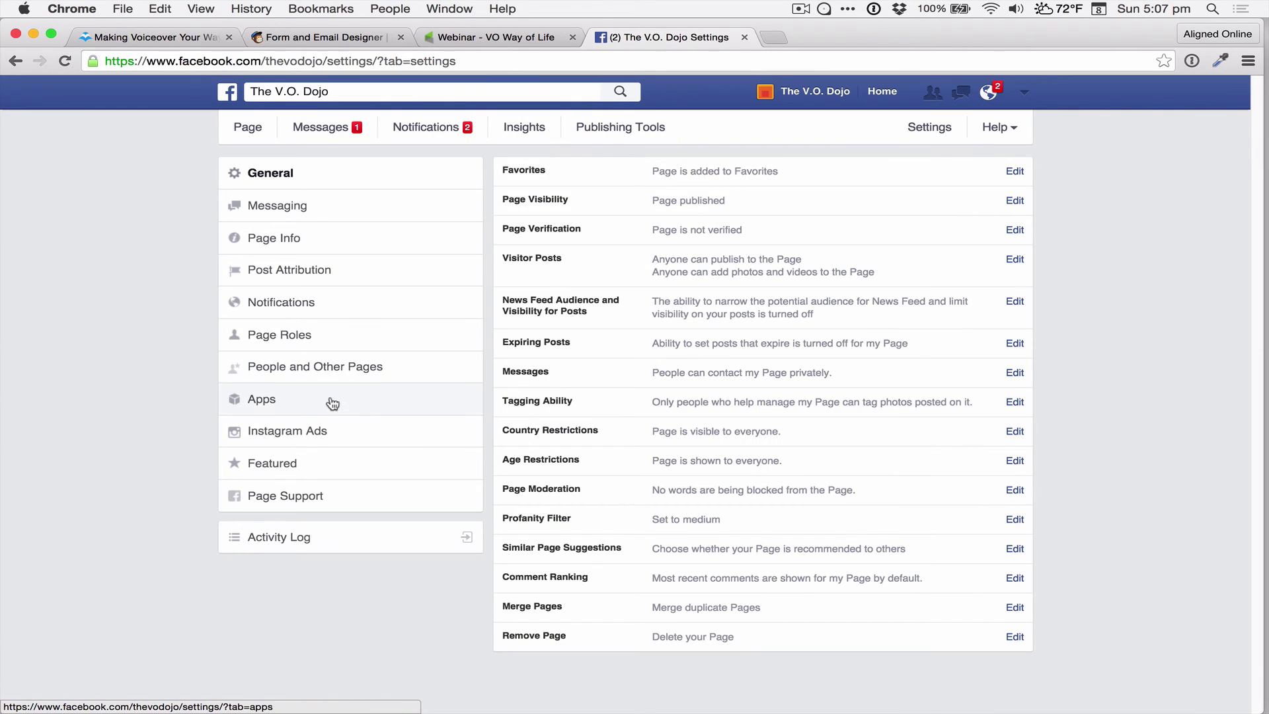
click(331, 400)
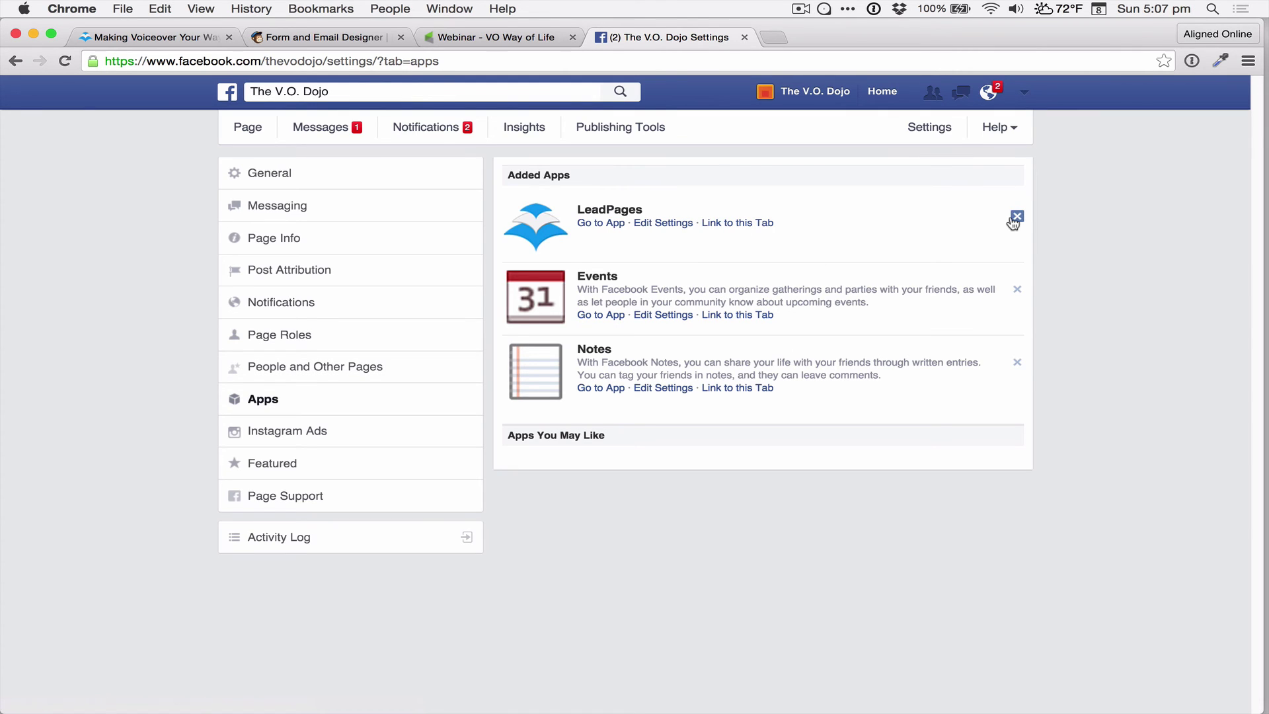
click(1015, 218)
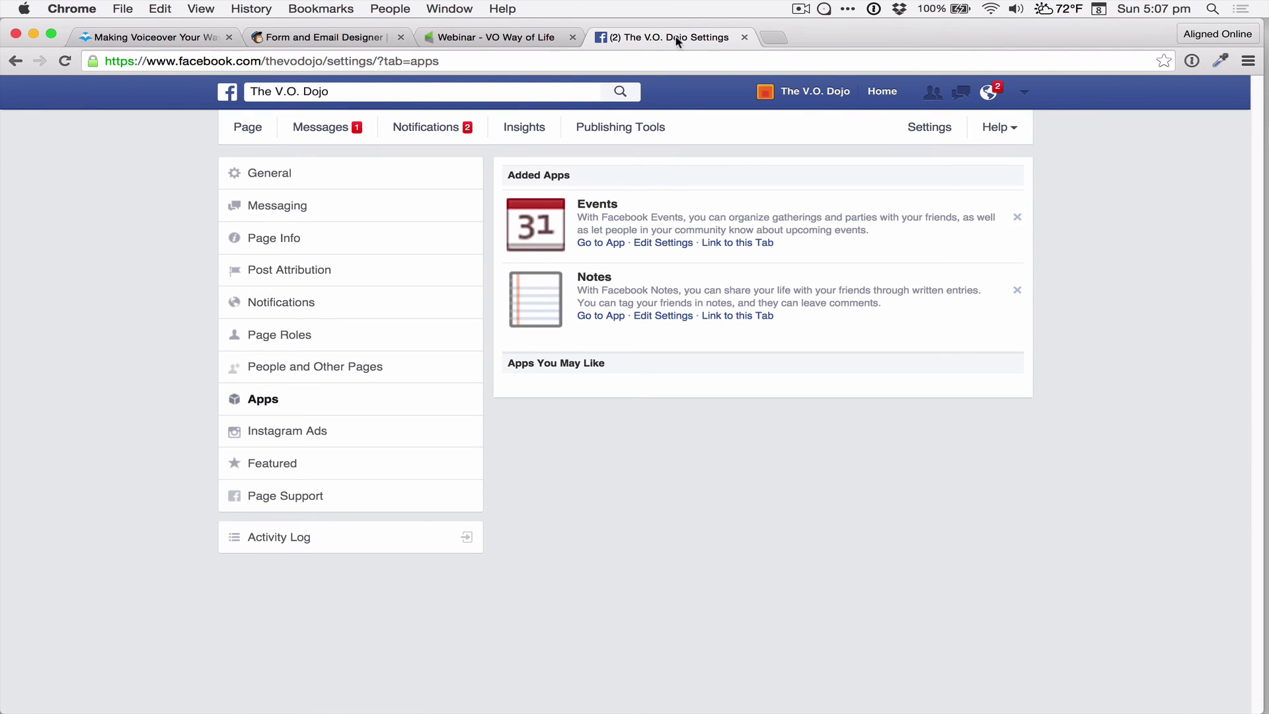
click(1024, 92)
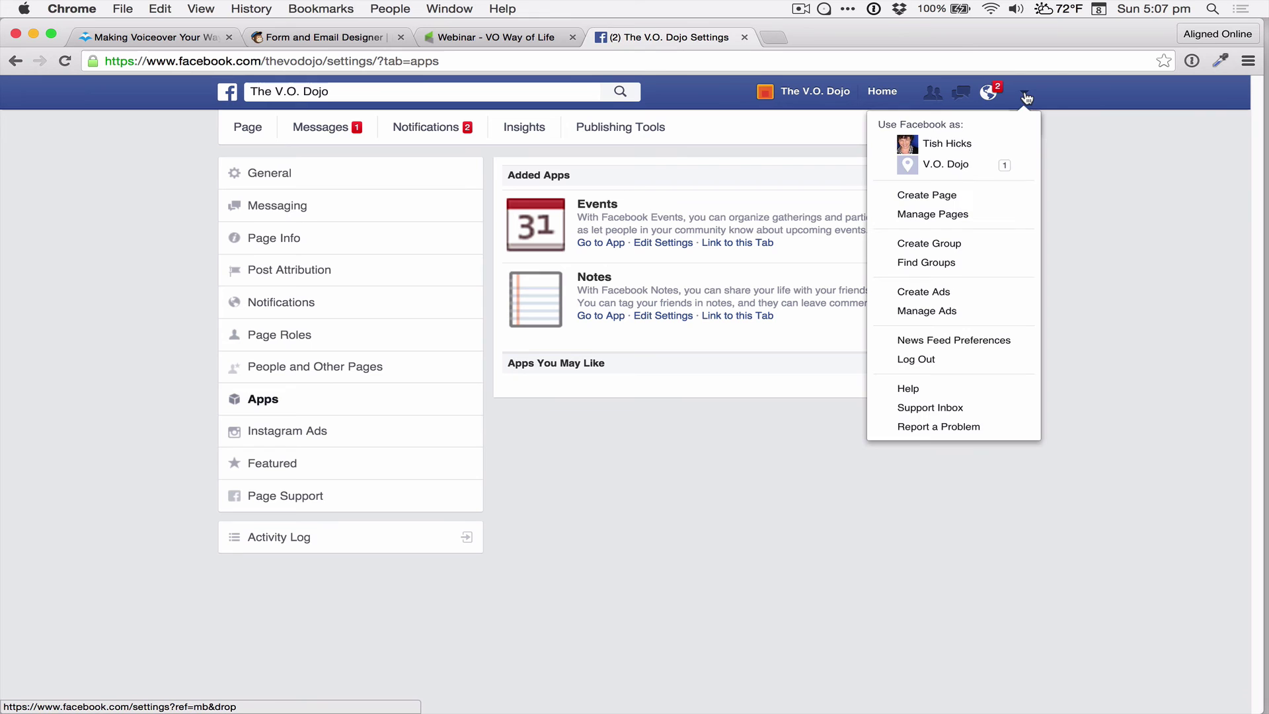
click(969, 139)
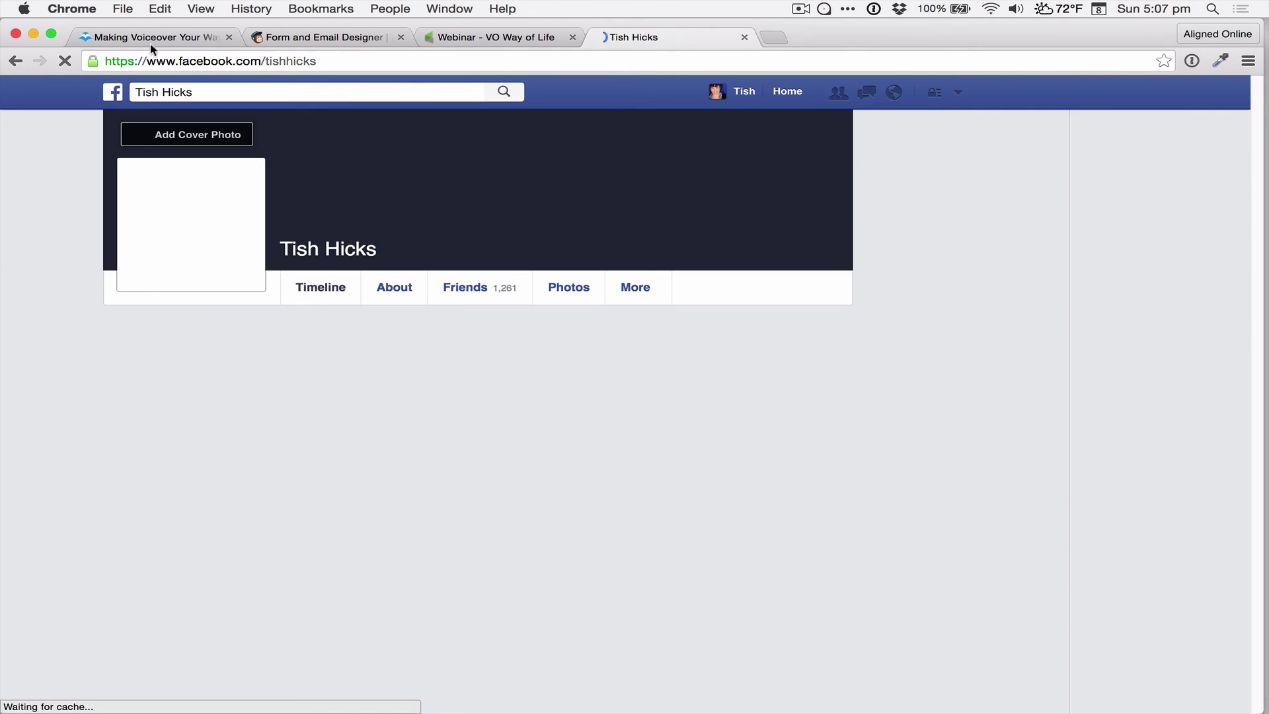
From LeadPages My Pages, publish the FB page to Facebook as a page tab.
click(152, 38)
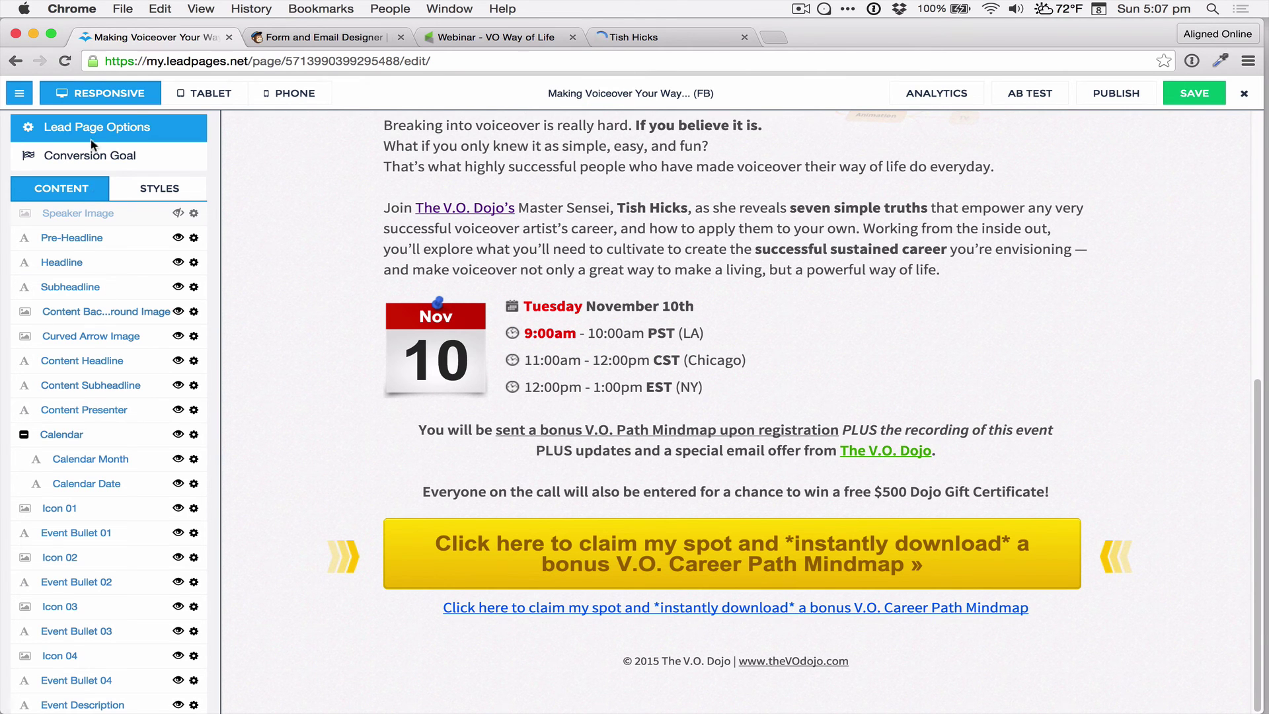
click(1245, 97)
click(331, 681)
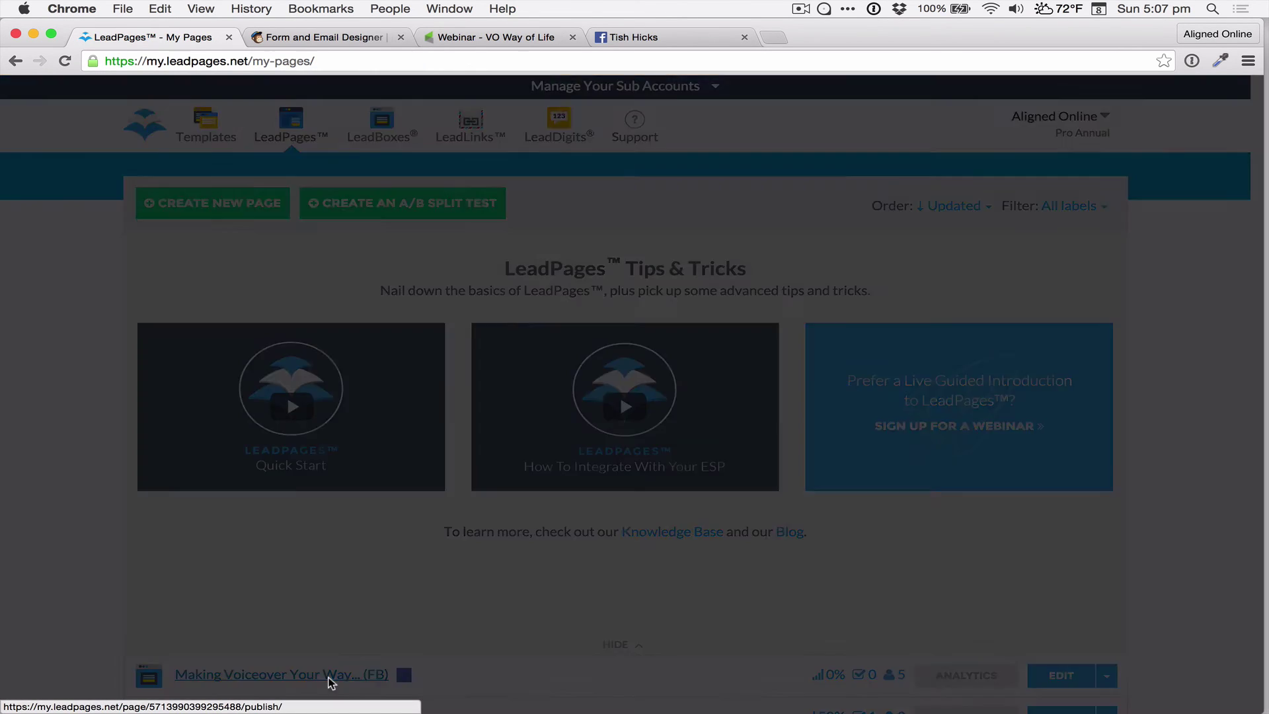
click(642, 245)
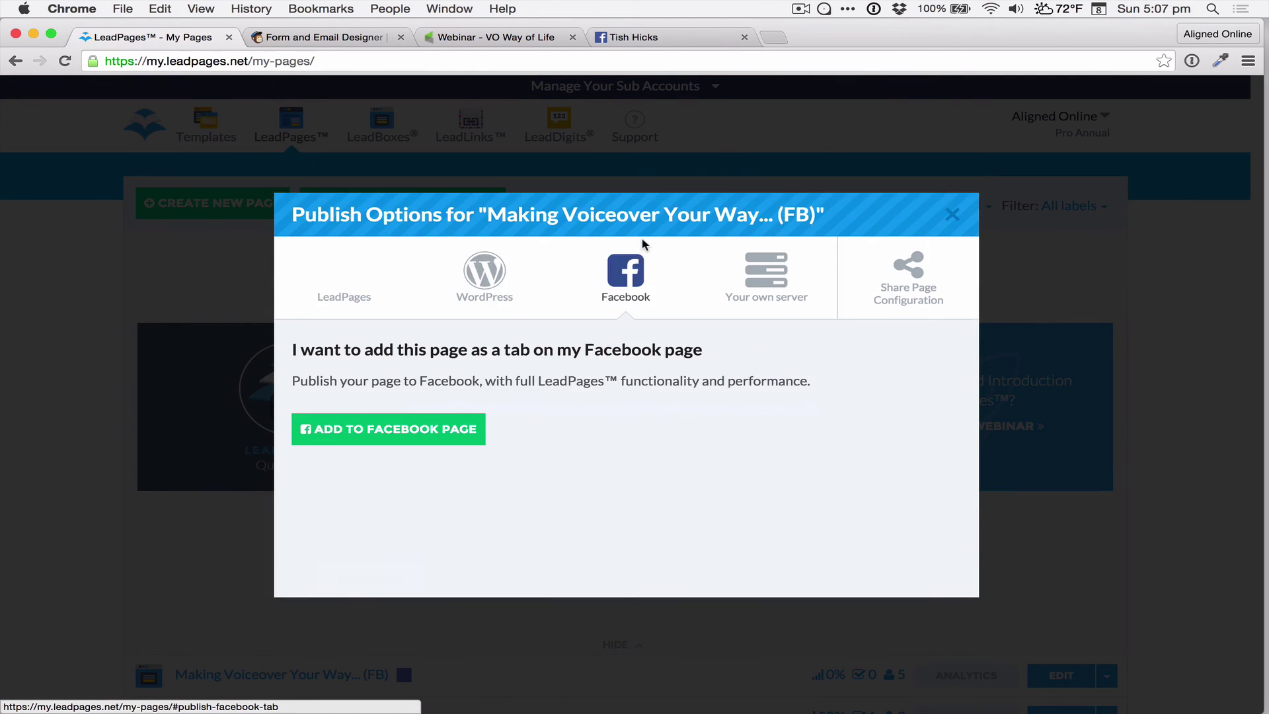
click(417, 430)
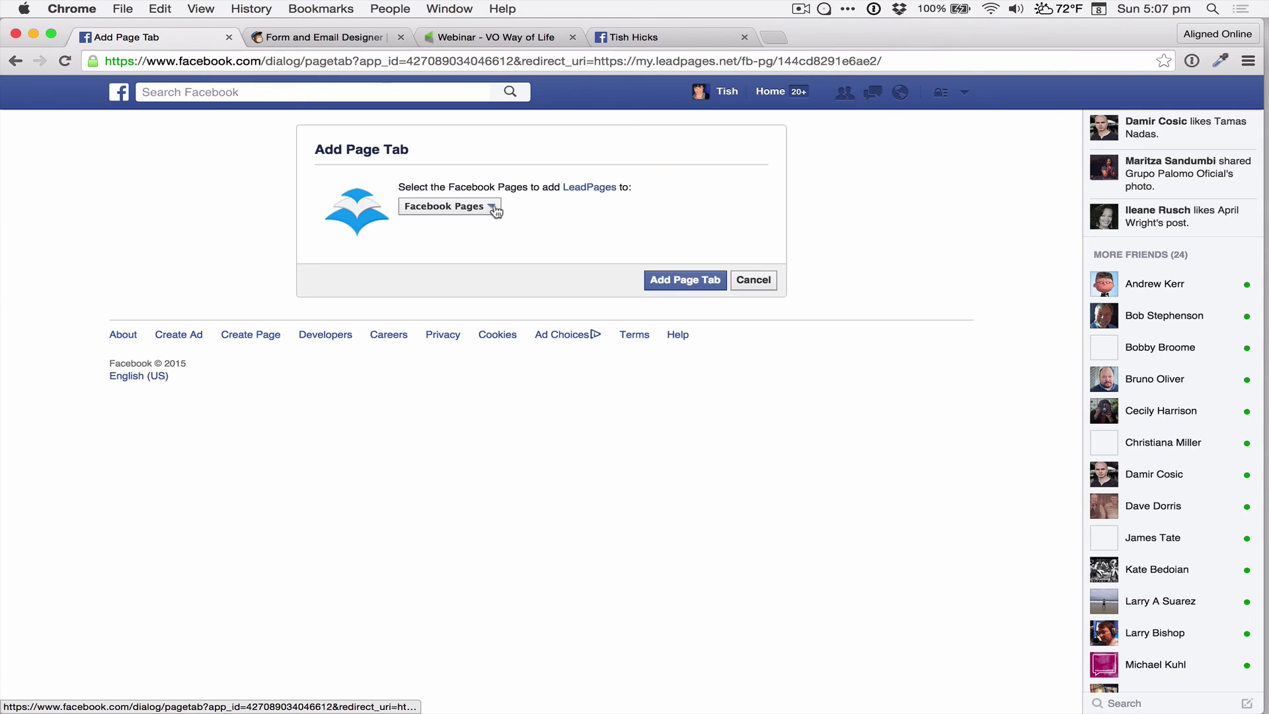
Pick The V.O. Dojo from the Facebook Pages list and submit Add Page Tab.
click(495, 207)
click(468, 226)
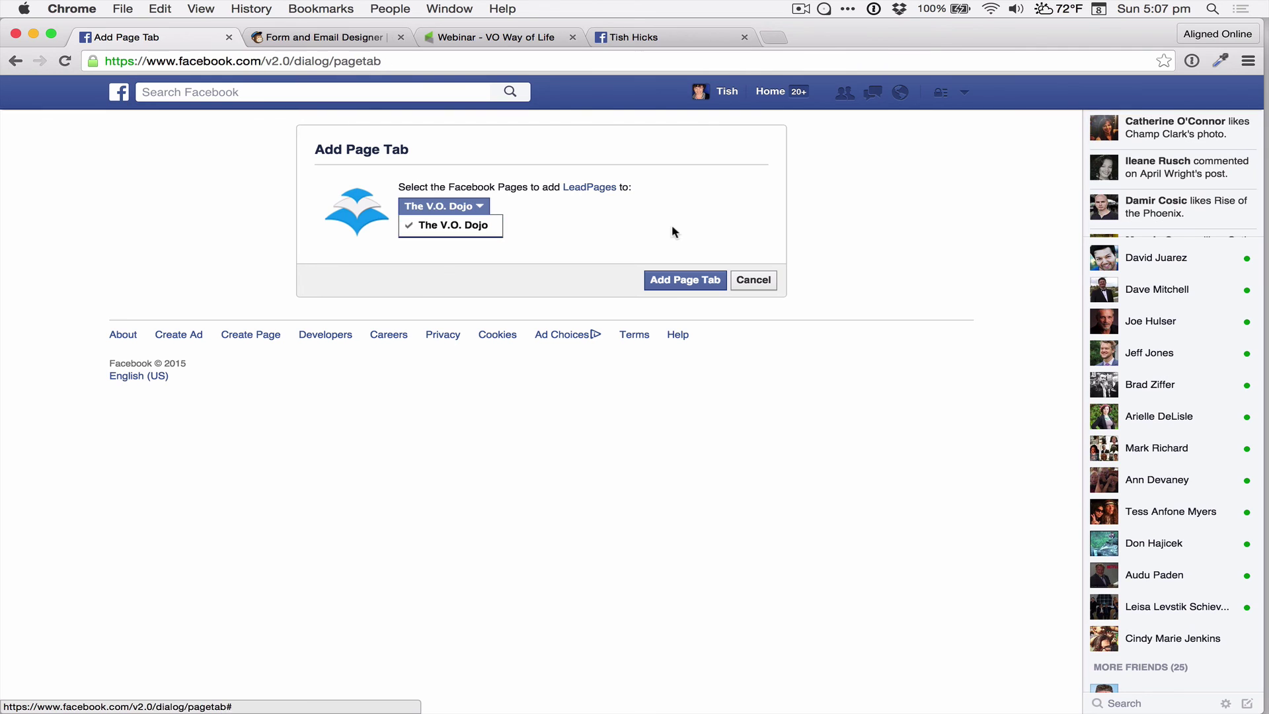
click(667, 284)
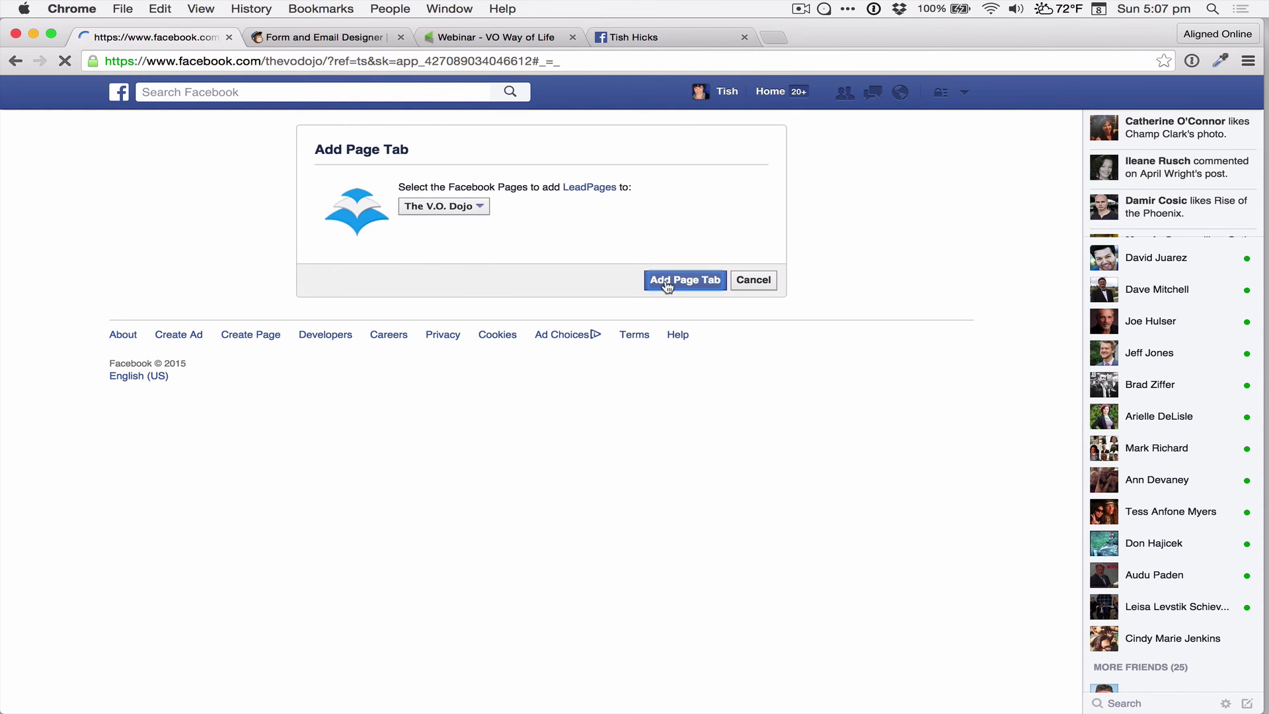